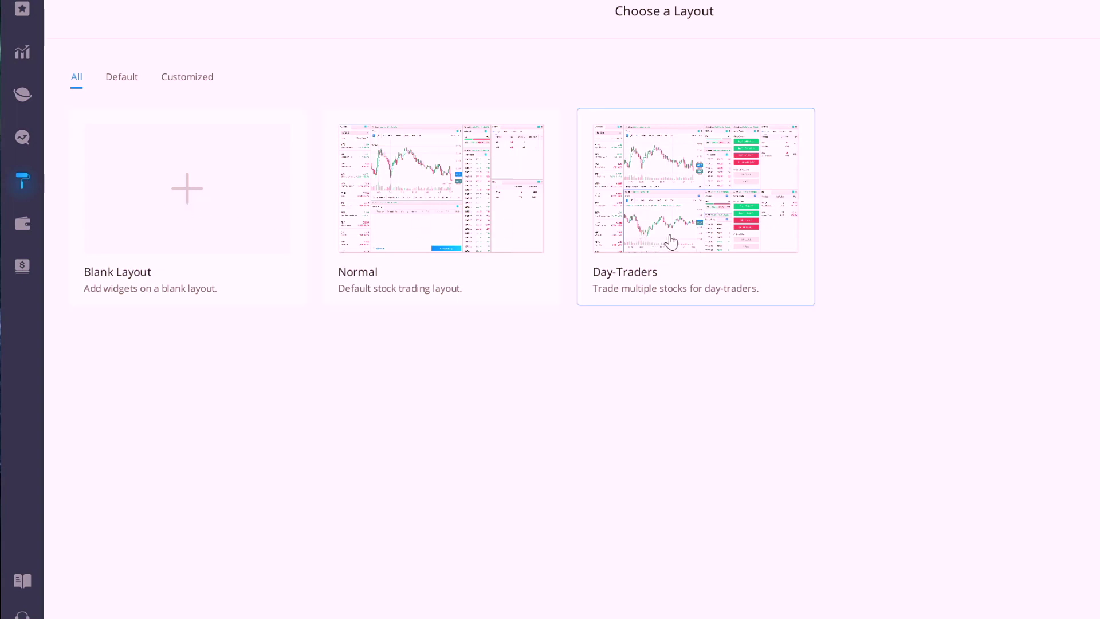
# Step: Create a custom layout from the Day-Traders template and switch the application theme to dark
pyautogui.click(659, 251)
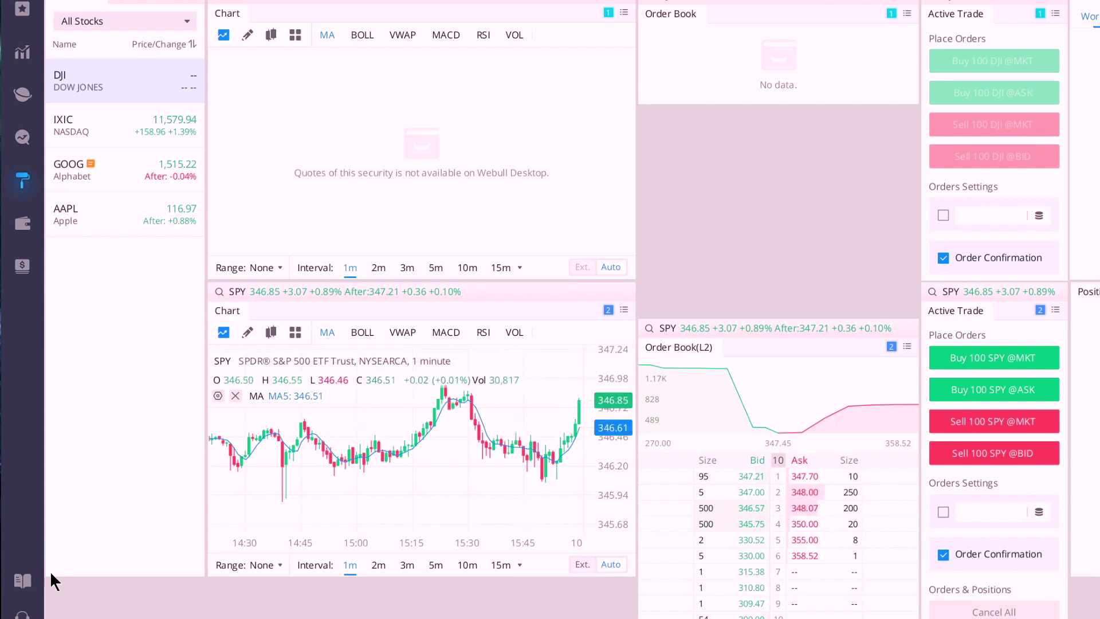
pyautogui.click(22, 181)
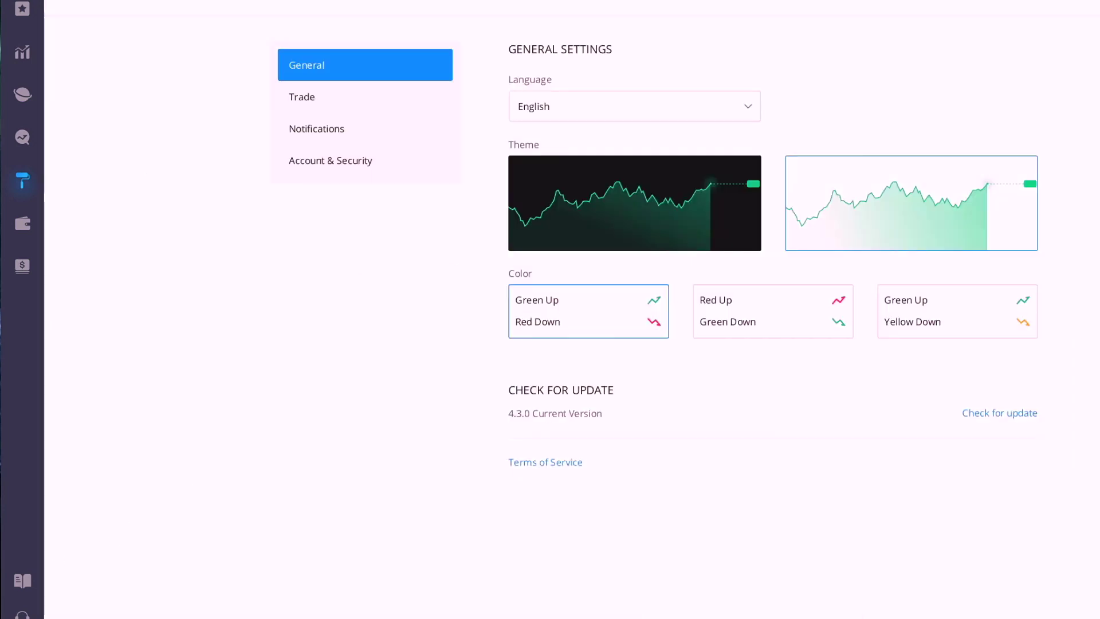
pyautogui.click(589, 226)
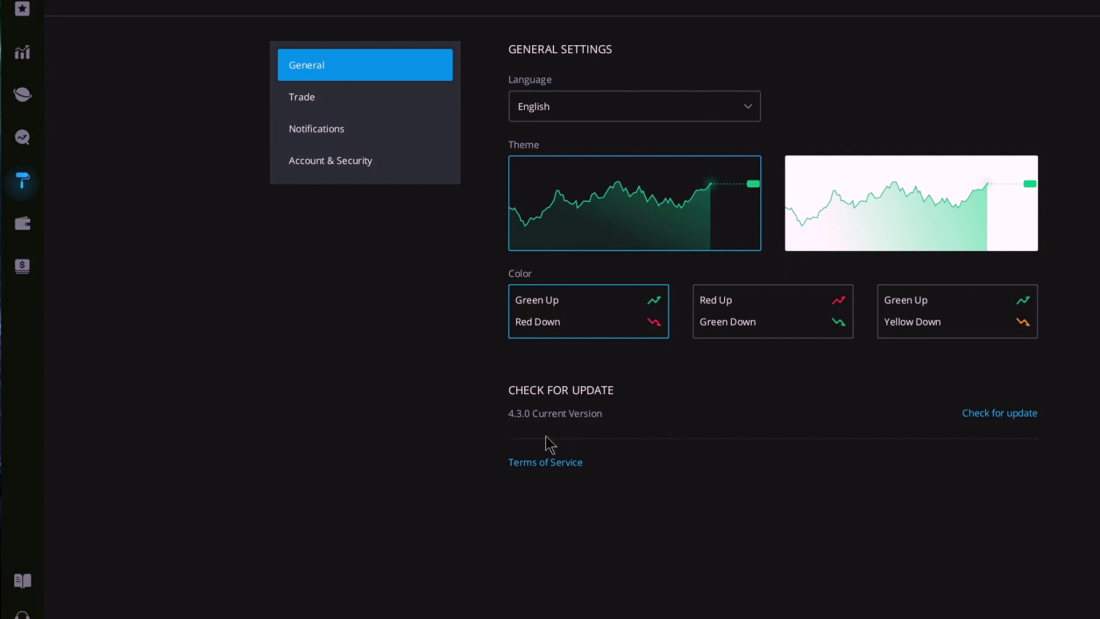
# Step: Look over the AAPL quote page and the watchlist table
pyautogui.click(23, 91)
pyautogui.click(25, 55)
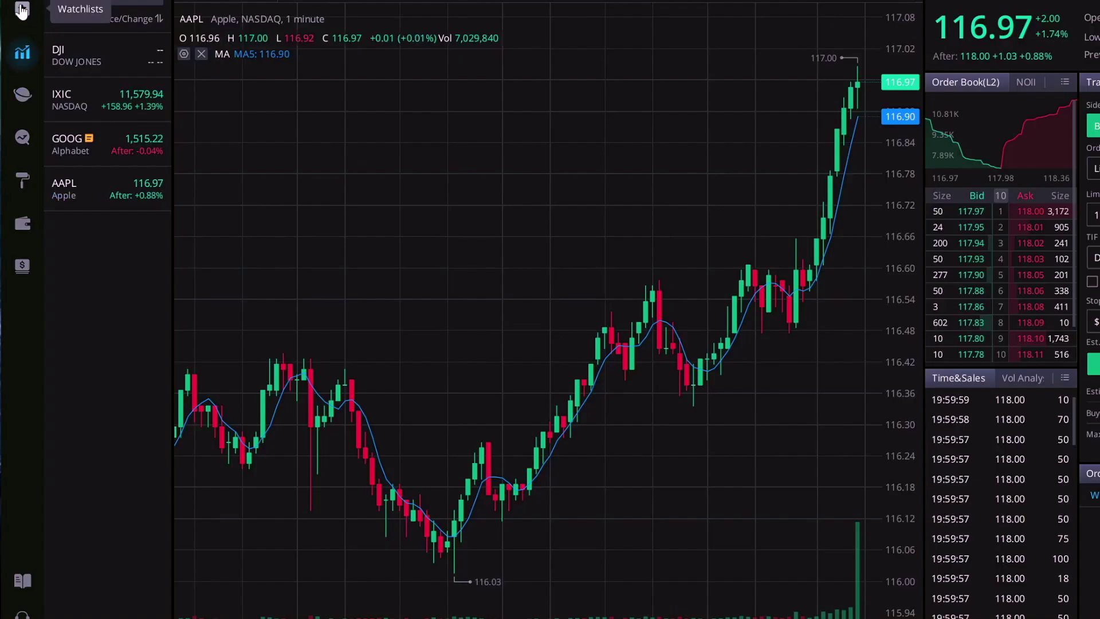
pyautogui.click(21, 9)
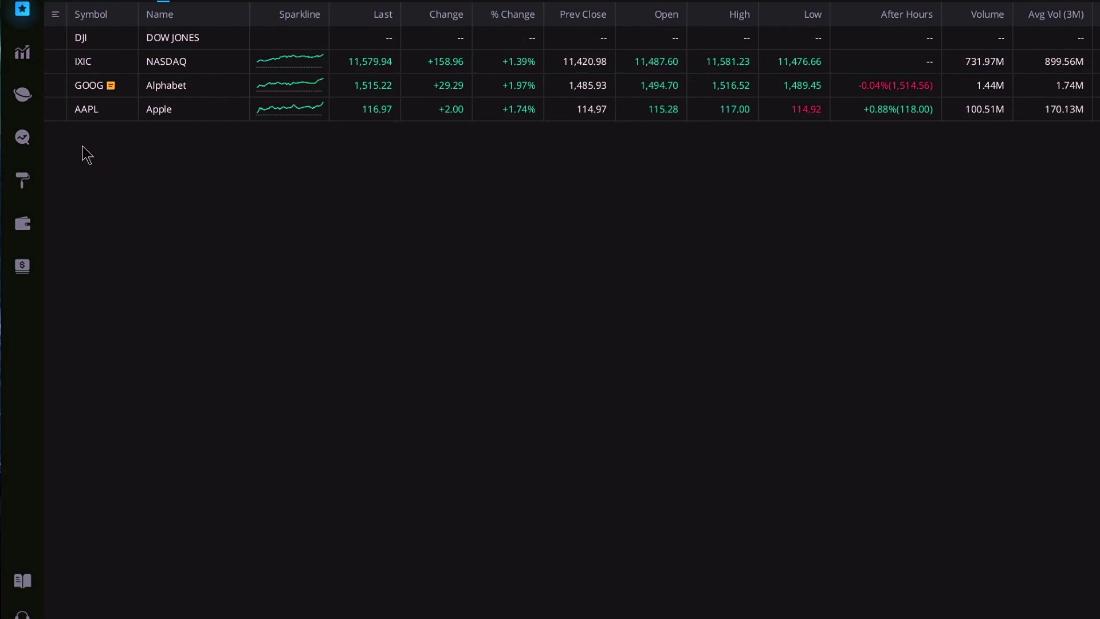
# Step: Unlock trading from the Dow Jones quote page and view the positions and working orders
pyautogui.click(24, 54)
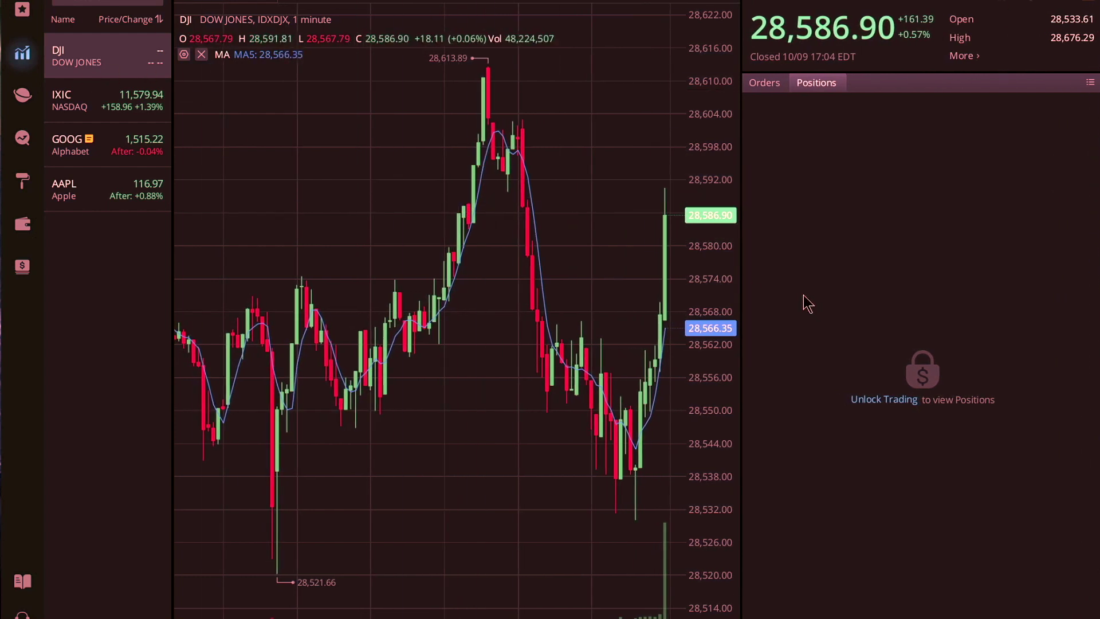
pyautogui.click(882, 402)
pyautogui.click(882, 402)
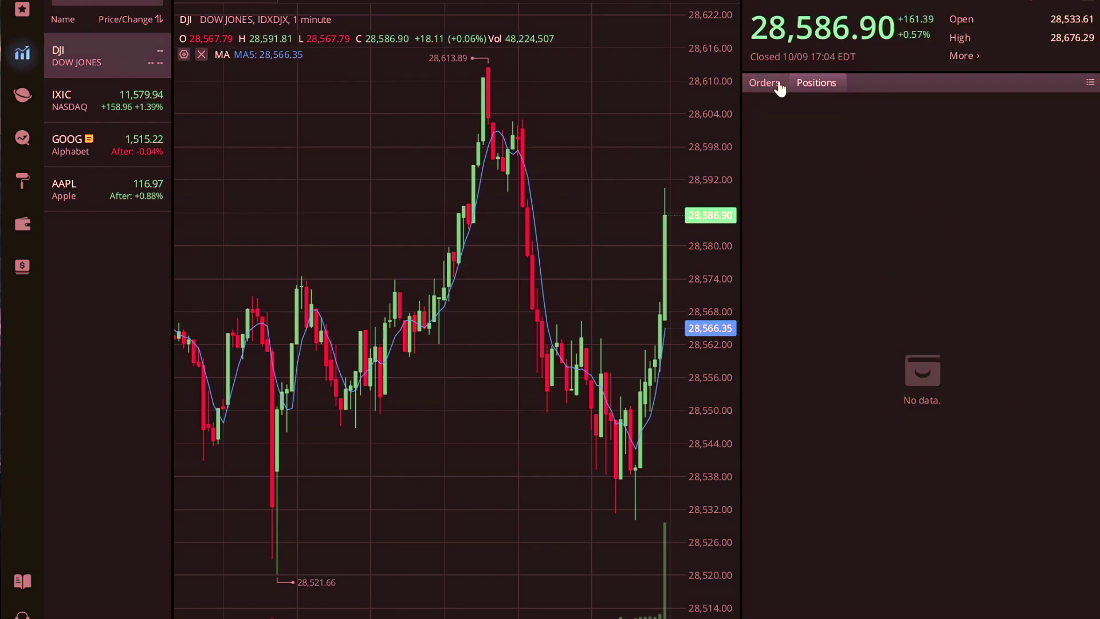
pyautogui.click(775, 84)
pyautogui.click(809, 84)
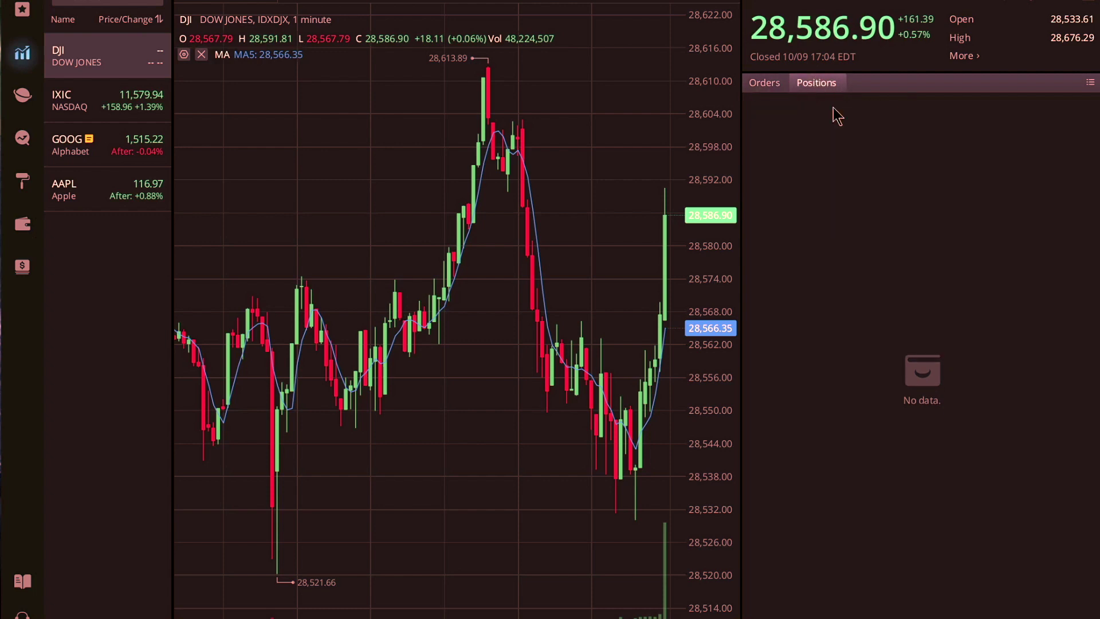
pyautogui.click(773, 86)
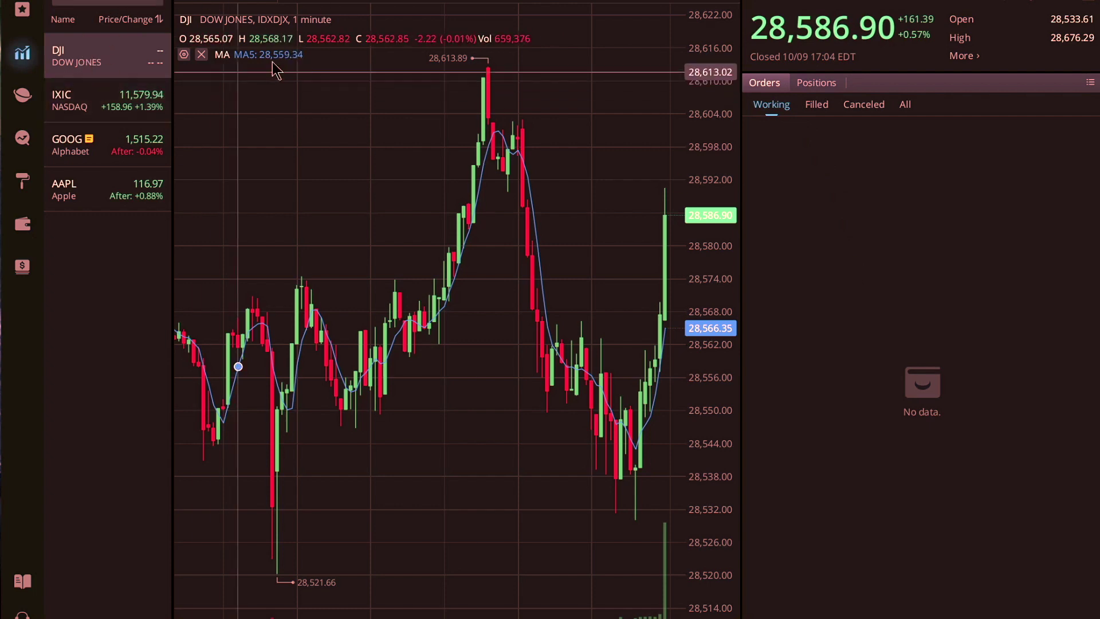
# Step: Search the stocks for "aap" and open the quote page of Apple (AAPL)
pyautogui.click(90, 105)
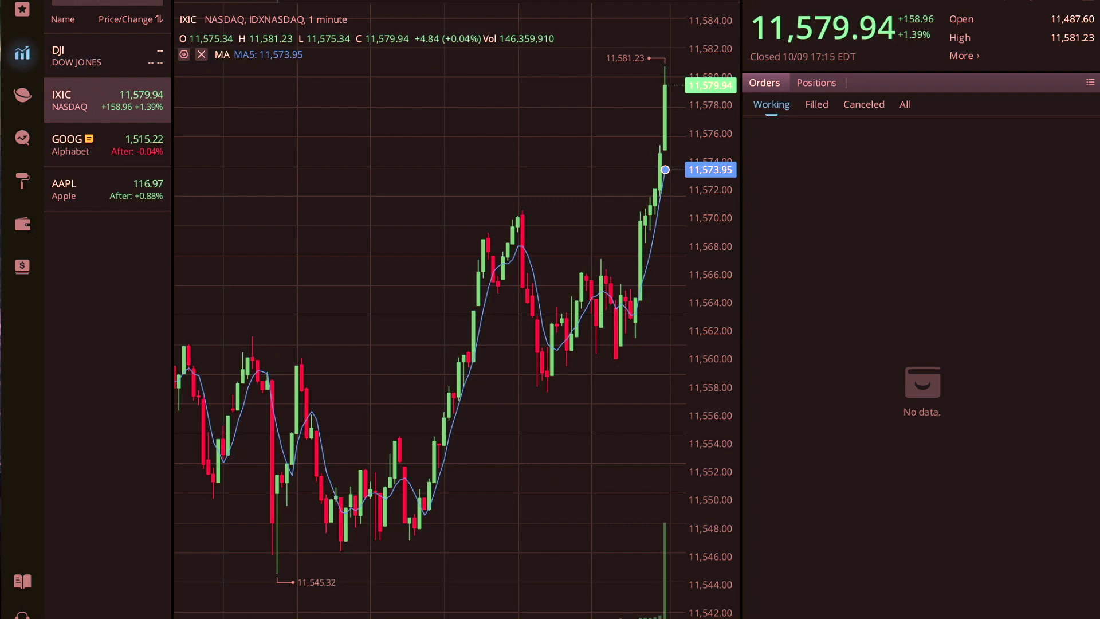
pyautogui.write('aap')
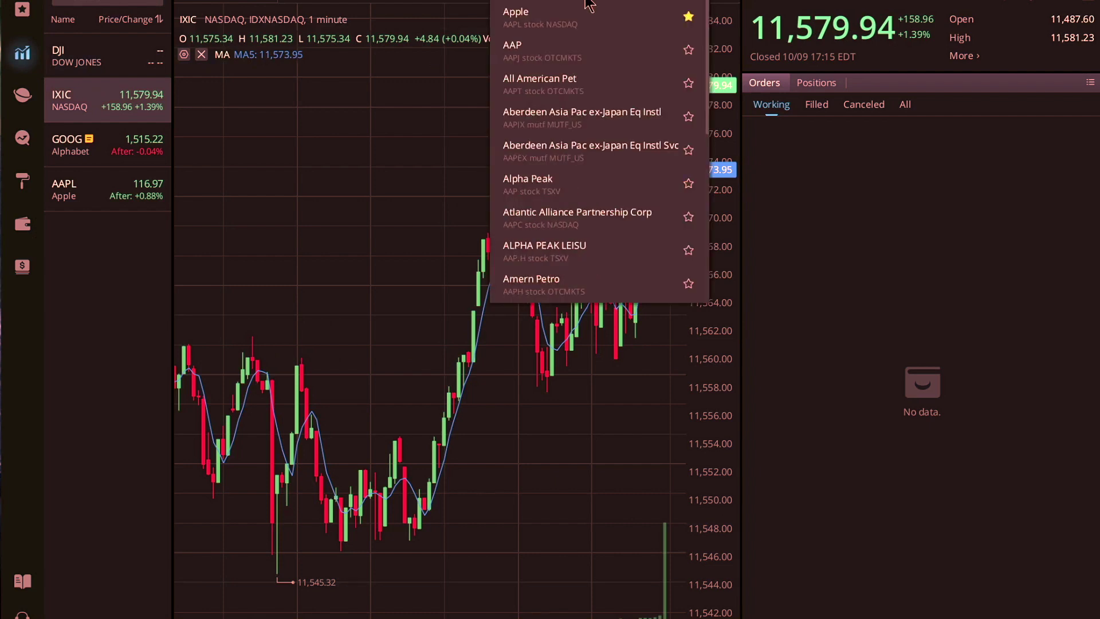
pyautogui.click(588, 5)
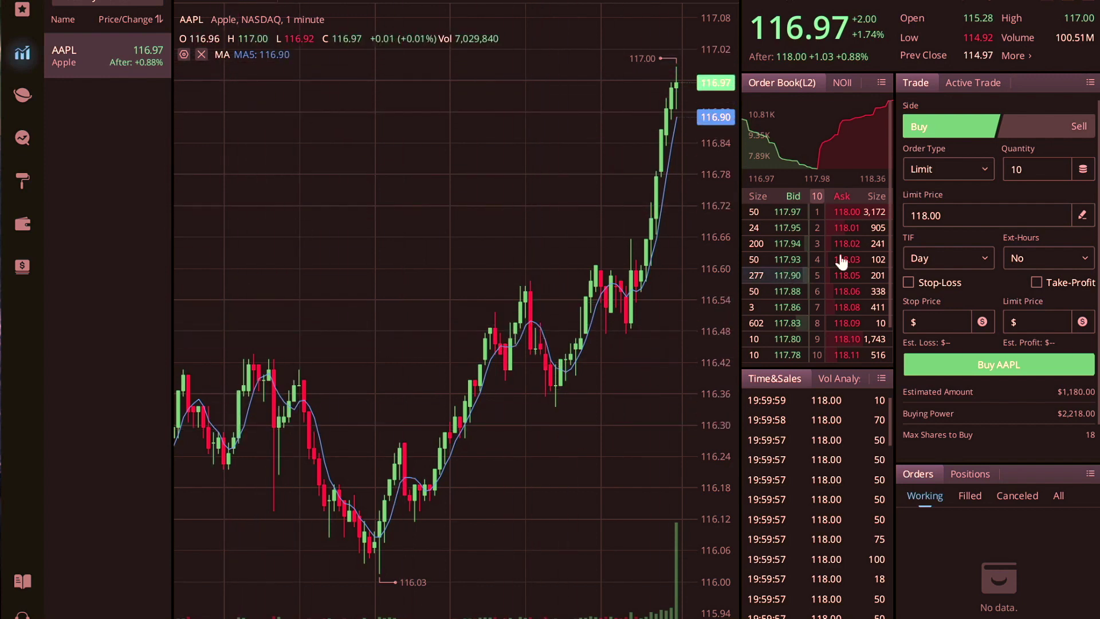
# Step: Check the Active Trade controls, return to the standard AAPL trade ticket and set the quantity to 100
pyautogui.click(948, 85)
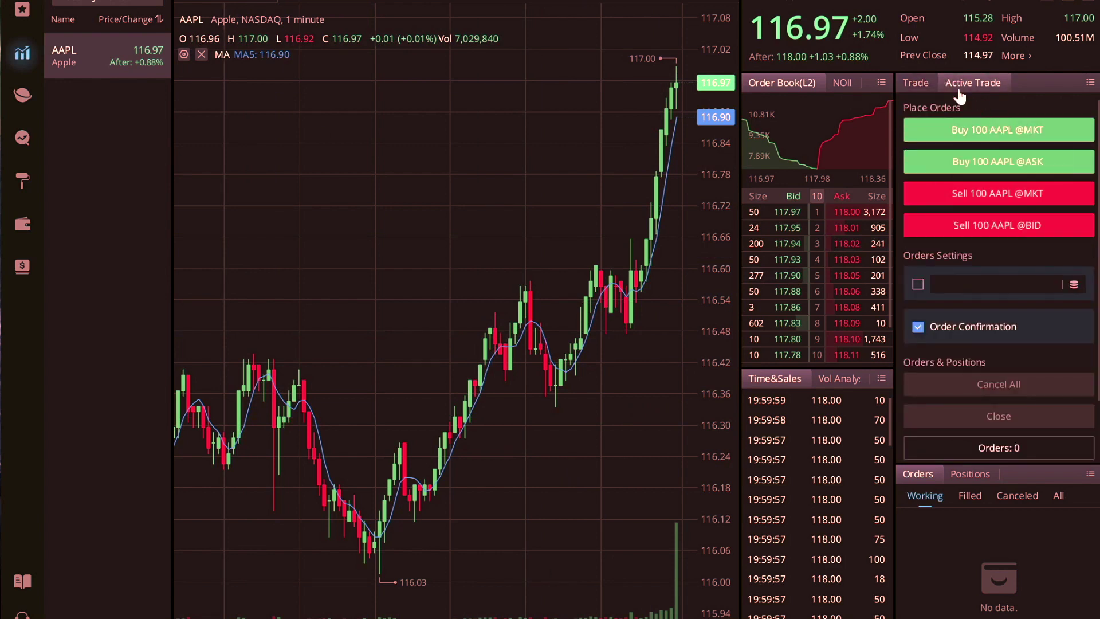
pyautogui.click(923, 85)
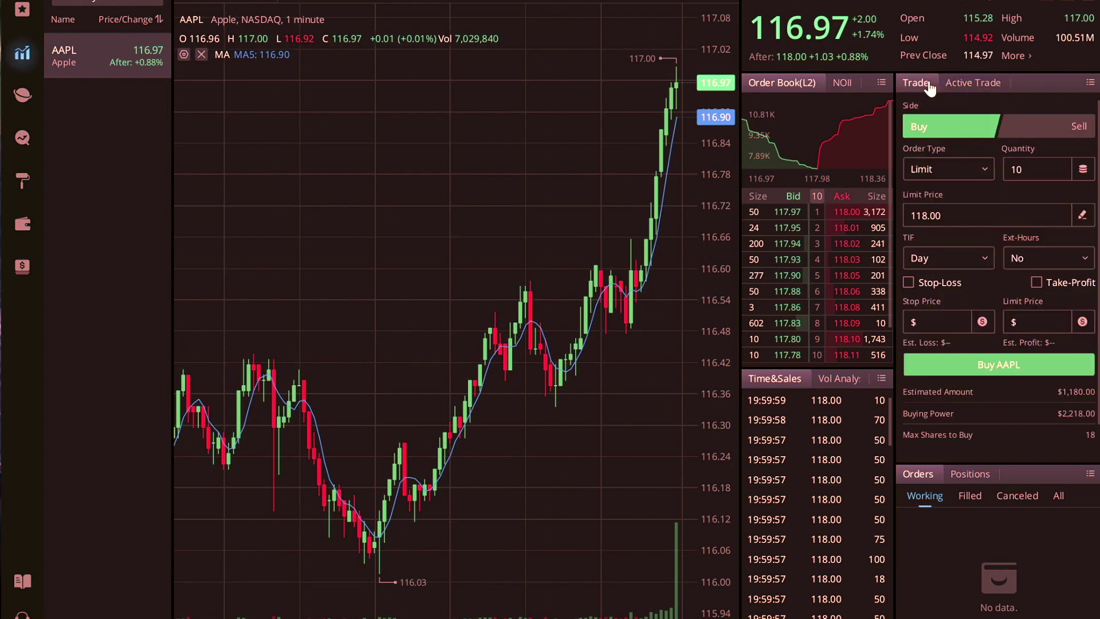
pyautogui.click(1032, 170)
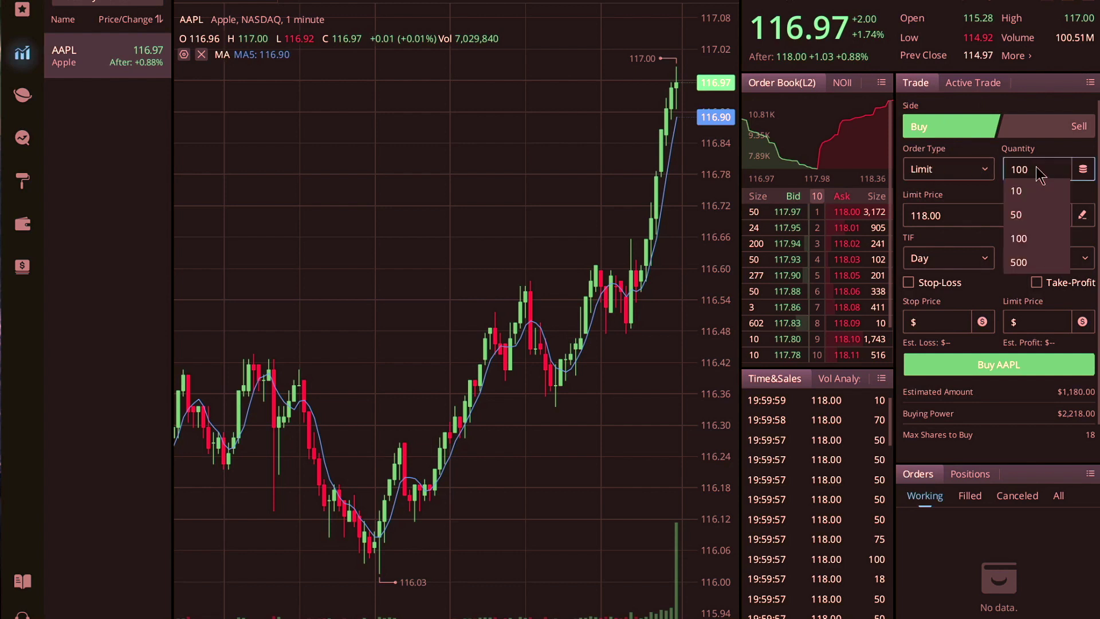
# Step: Try the Market order type for the AAPL buy order and return it to Limit
pyautogui.click(968, 169)
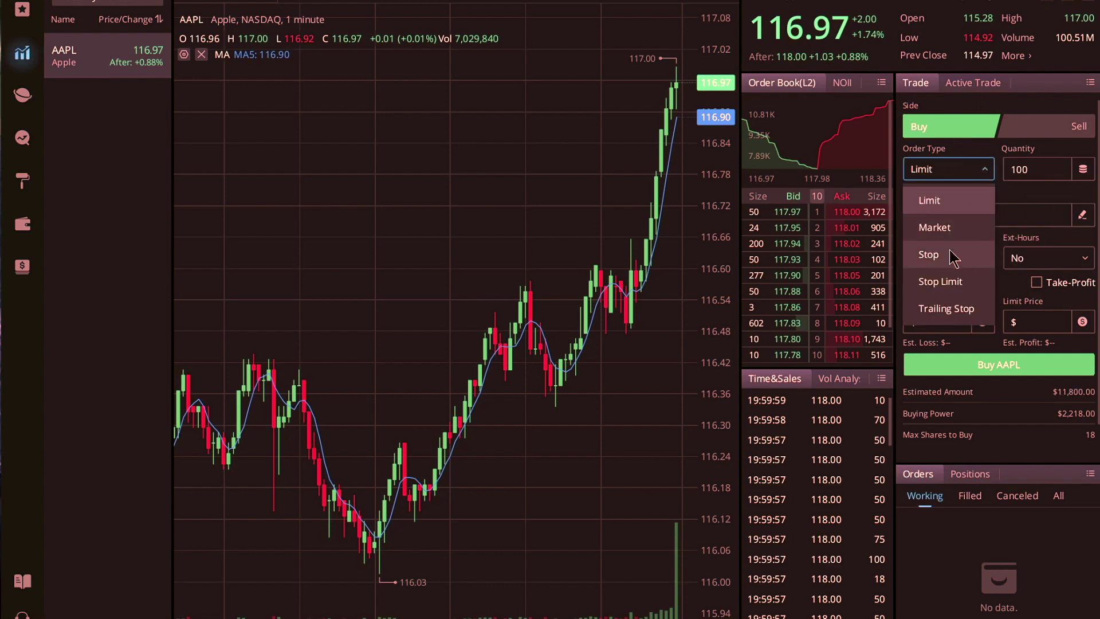
pyautogui.click(1020, 188)
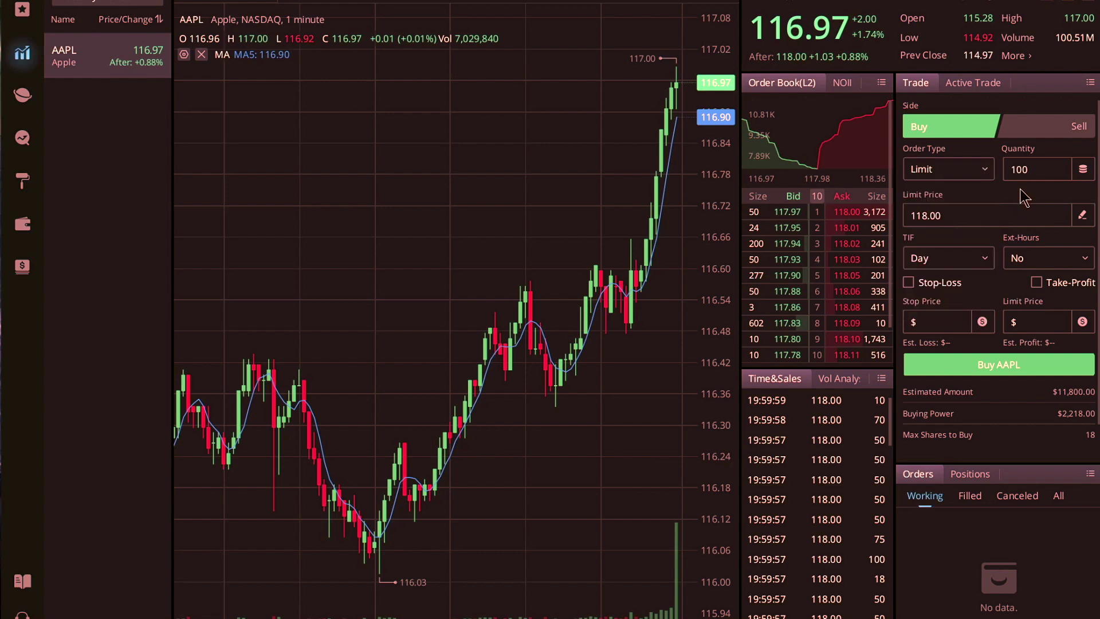
pyautogui.click(952, 169)
pyautogui.click(954, 224)
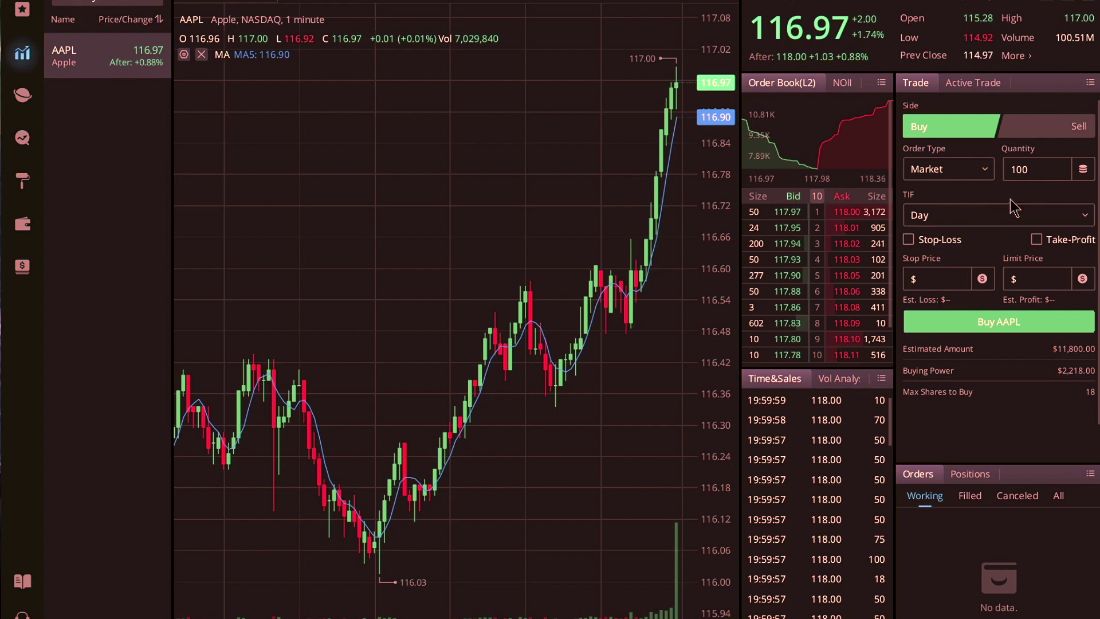
pyautogui.click(965, 171)
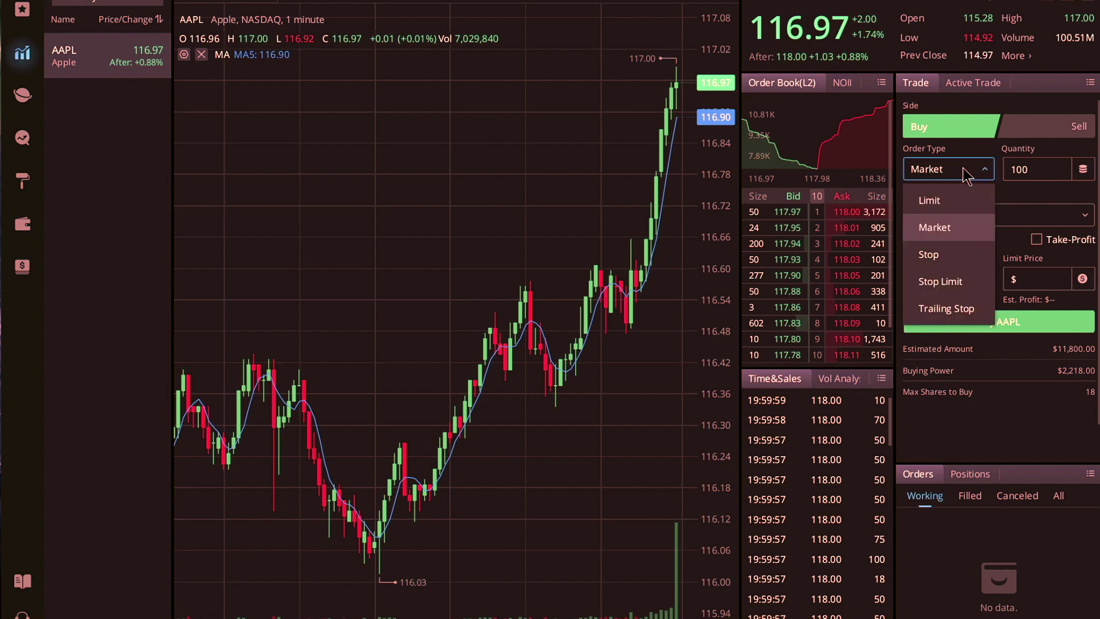
pyautogui.click(949, 202)
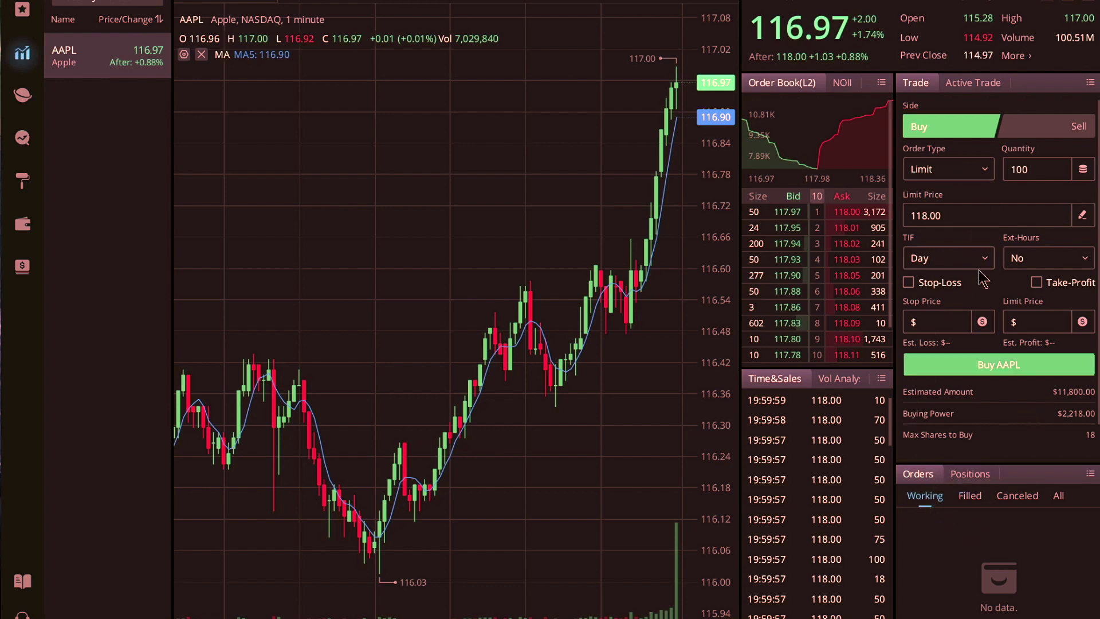
# Step: View the filled orders in the orders list
pyautogui.click(970, 499)
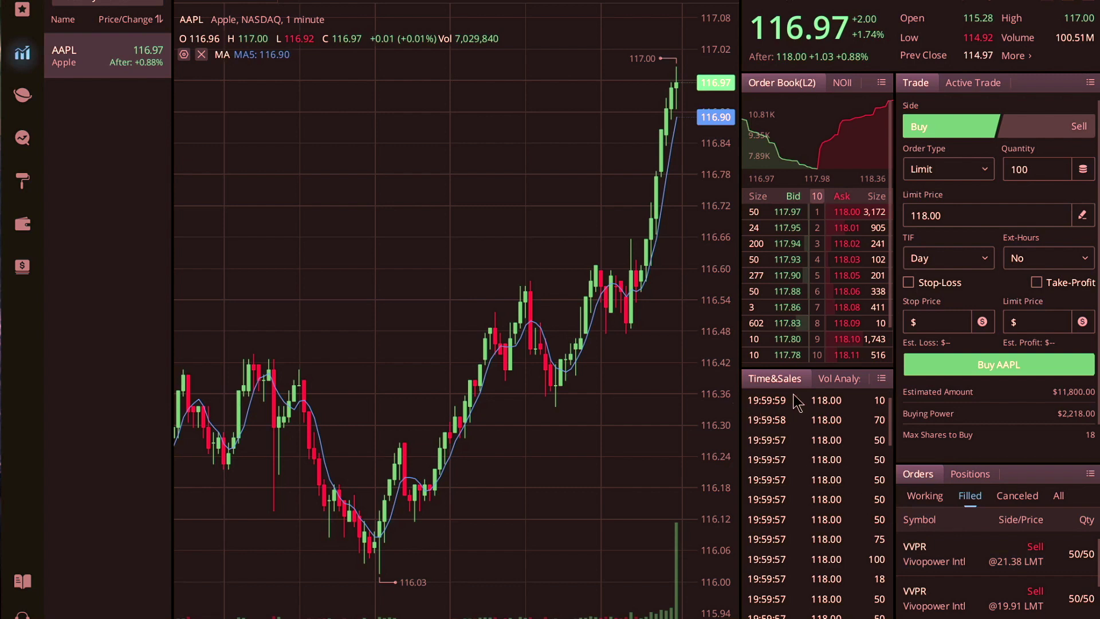
# Step: Try turning off Order Confirmation in the AAPL Active Trade controls and cancel the change
pyautogui.click(974, 94)
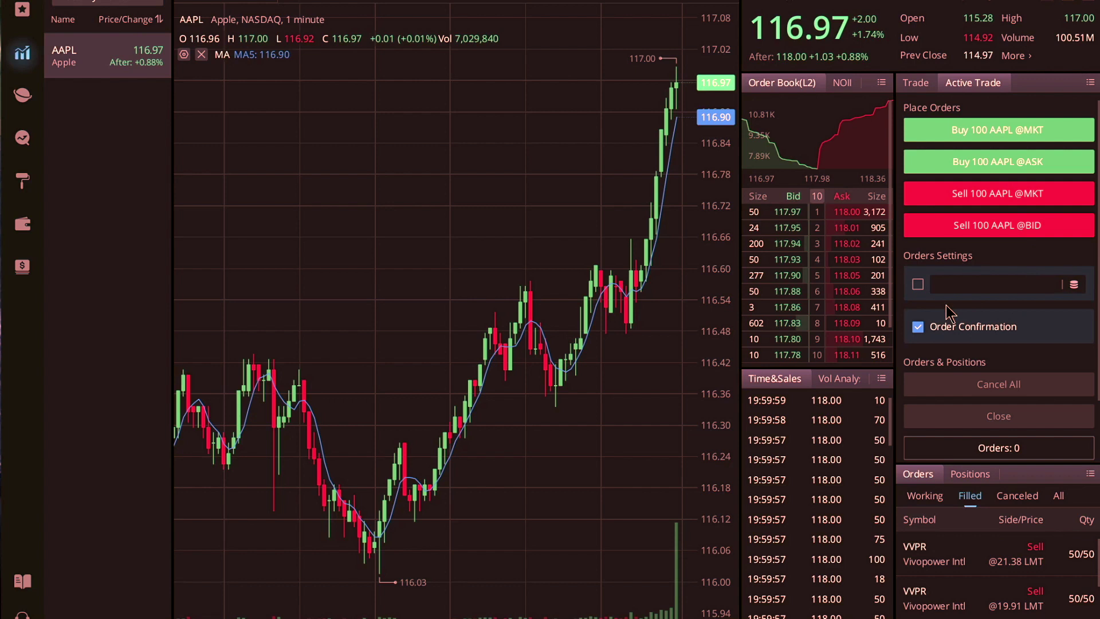
pyautogui.click(919, 327)
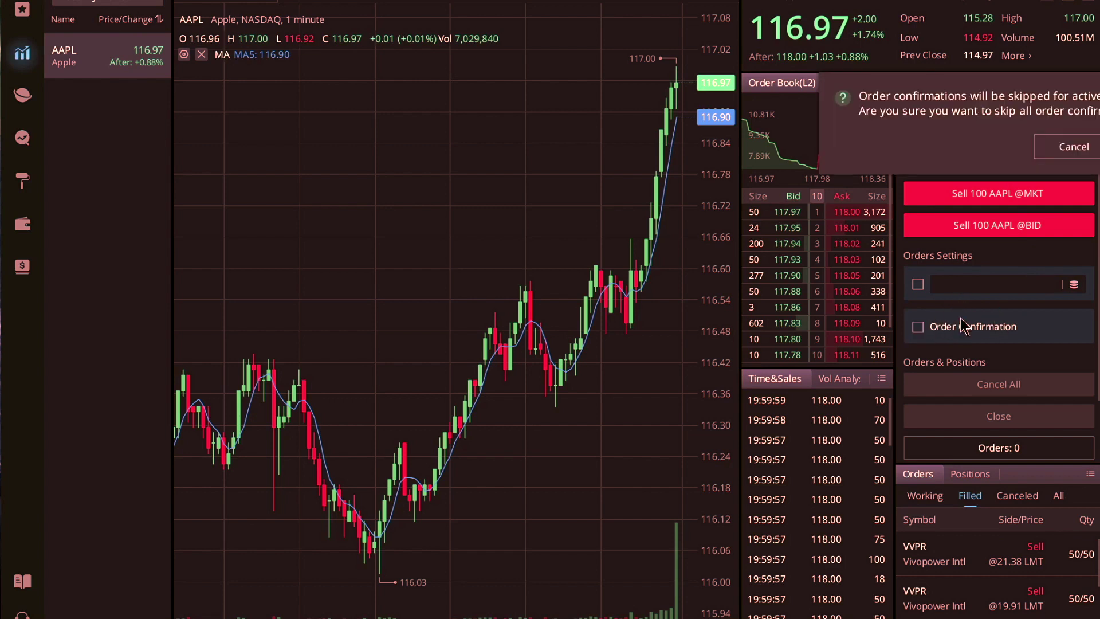
pyautogui.click(1067, 150)
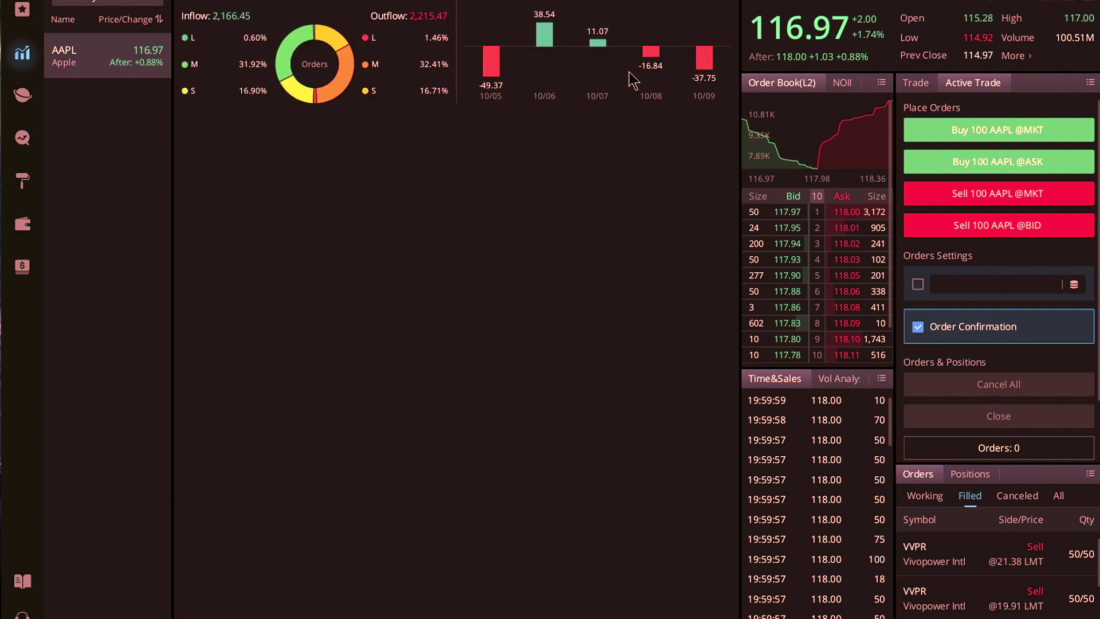
pyautogui.scroll(-5, 456, 229)
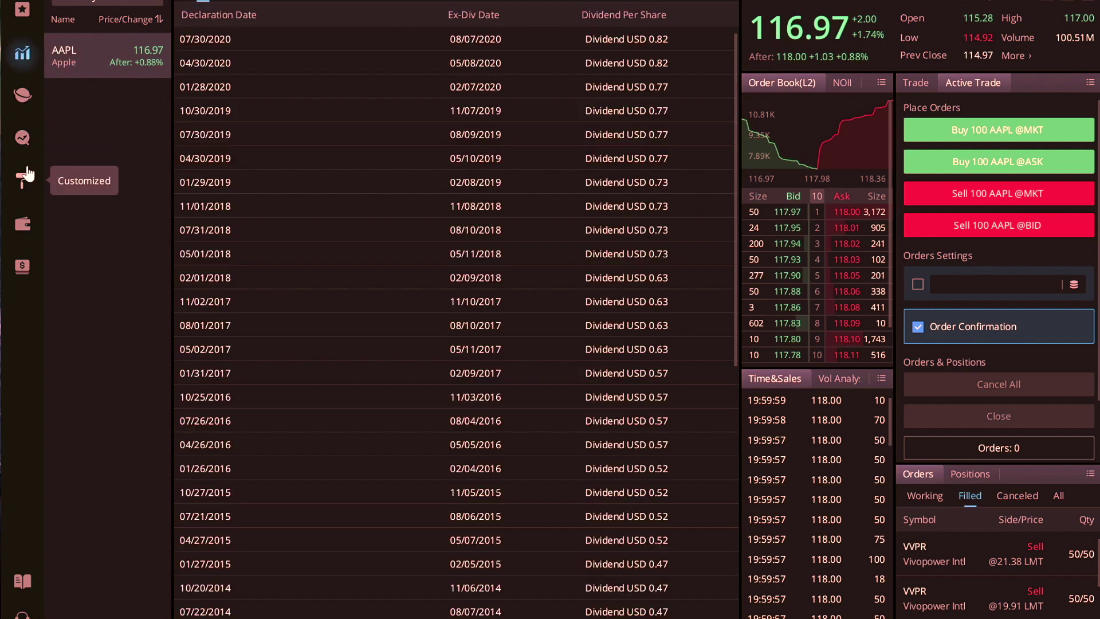
# Step: Open the customized Day-Traders layout and remove both chart widgets
pyautogui.click(23, 181)
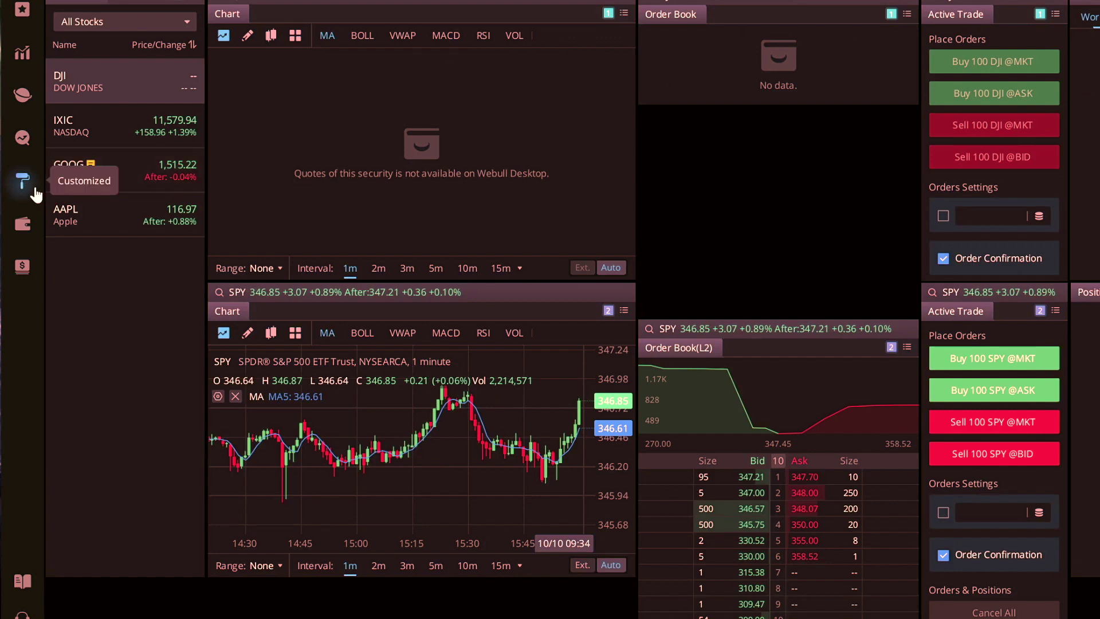
pyautogui.click(623, 312)
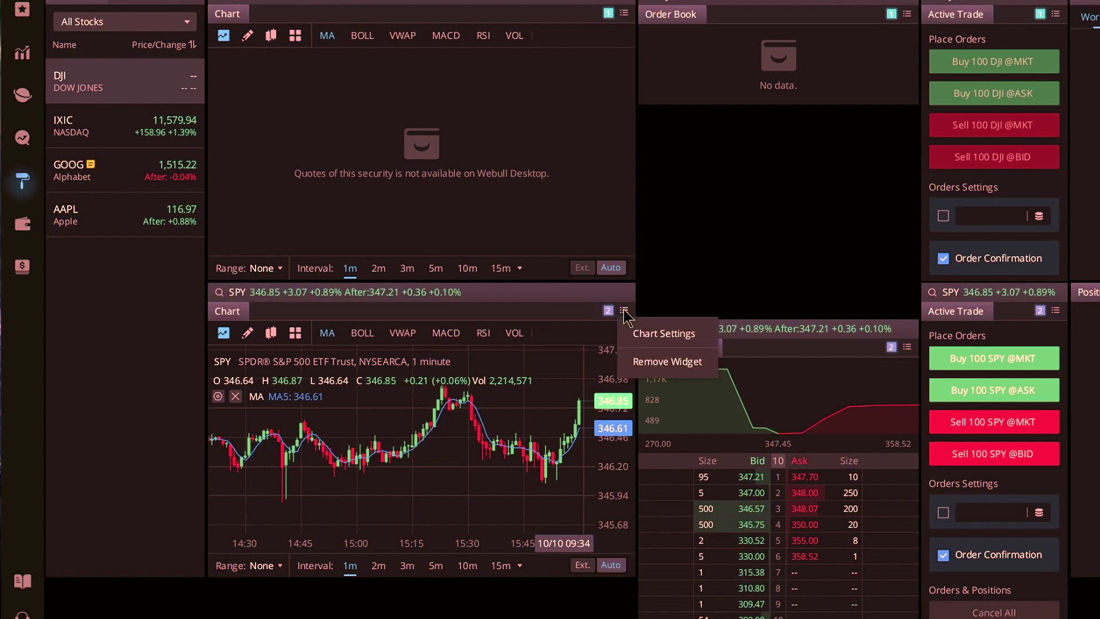
pyautogui.click(643, 371)
pyautogui.click(624, 13)
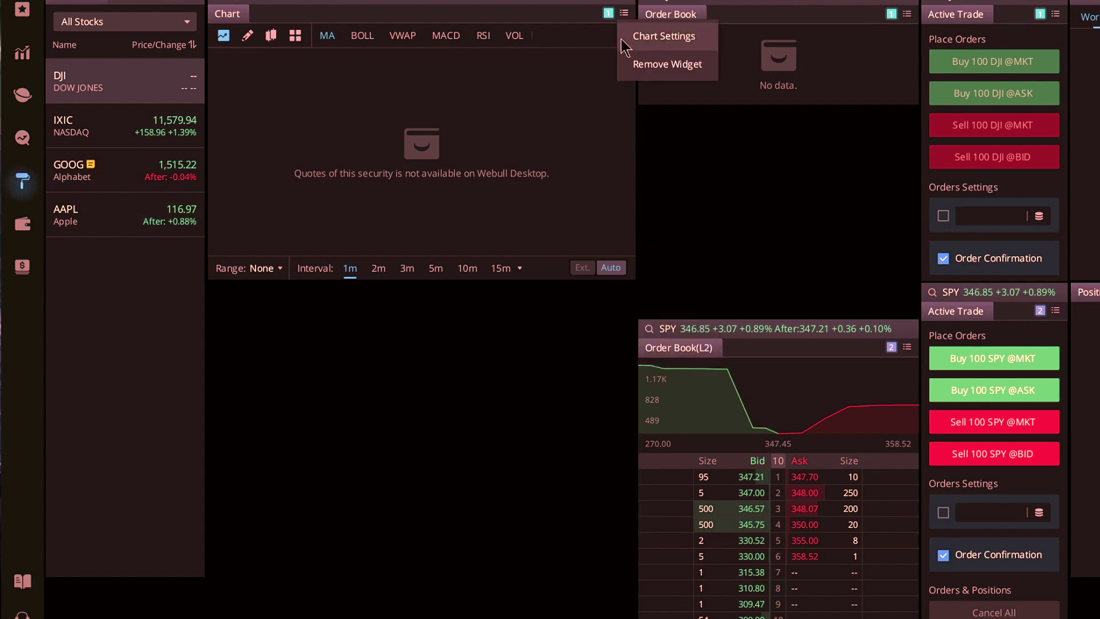
pyautogui.click(636, 65)
# Step: Remove the empty DJI Order Book widget and both Active Trade widgets from the layout
pyautogui.click(907, 15)
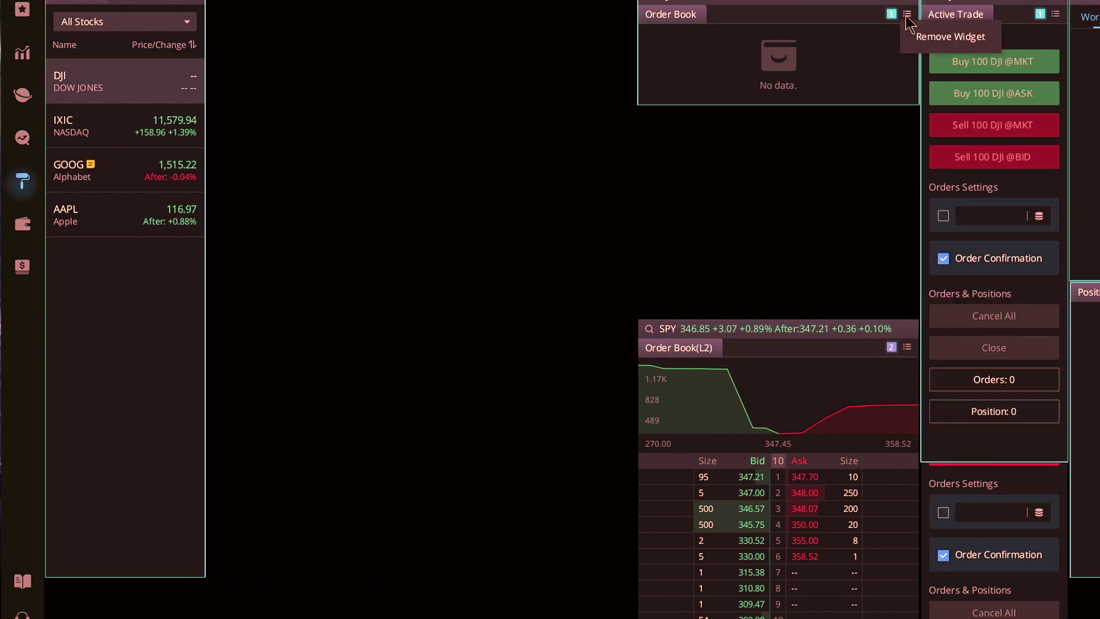
pyautogui.click(916, 36)
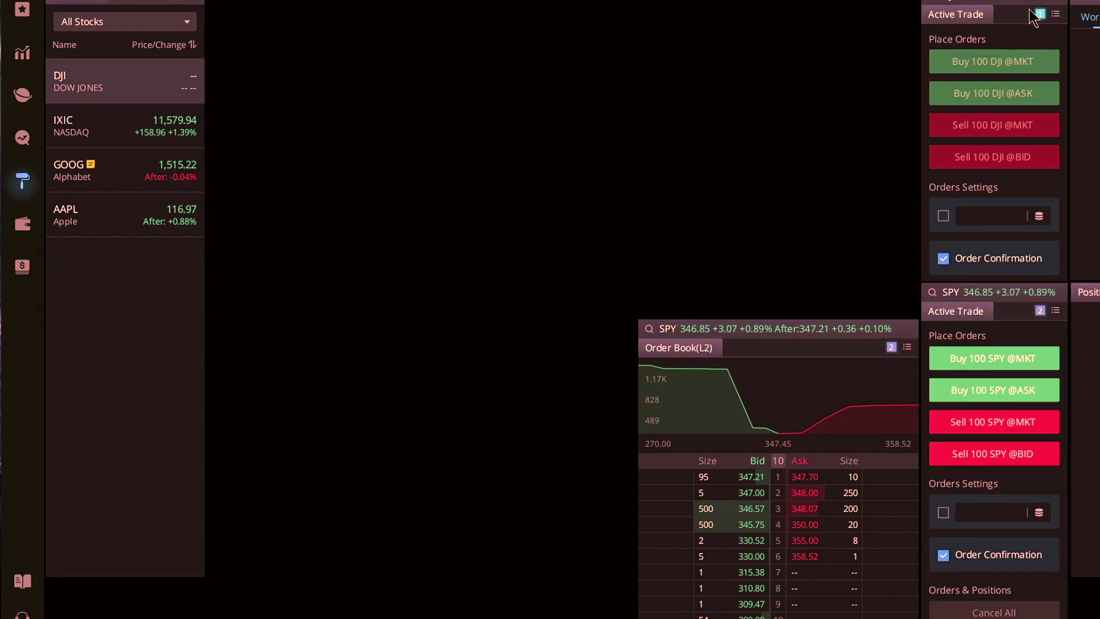
pyautogui.click(1055, 14)
pyautogui.click(1070, 65)
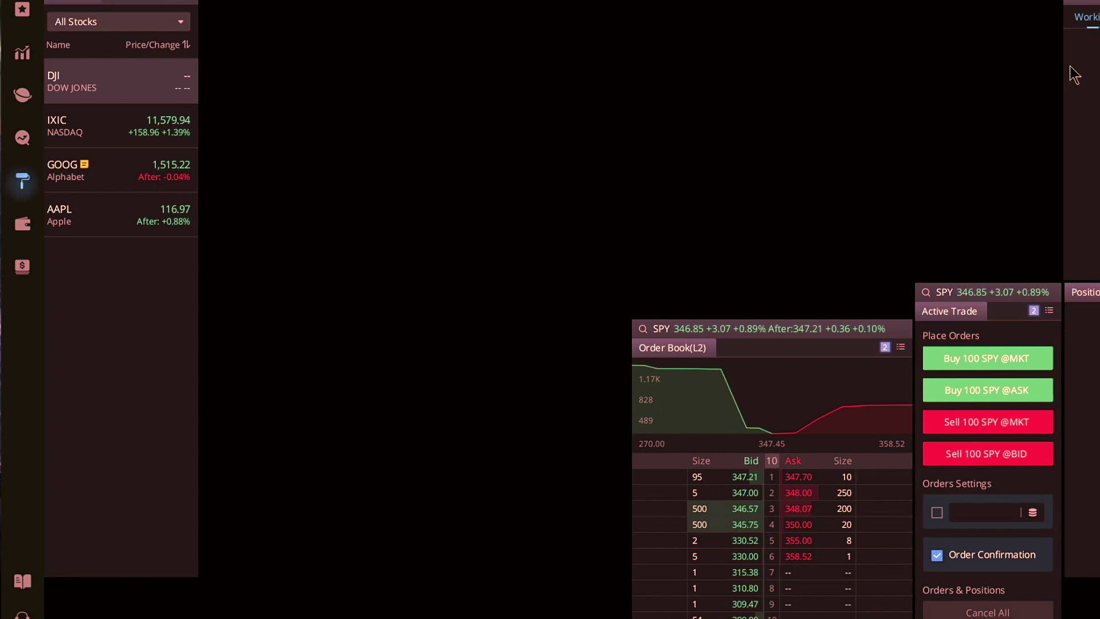
pyautogui.click(1049, 310)
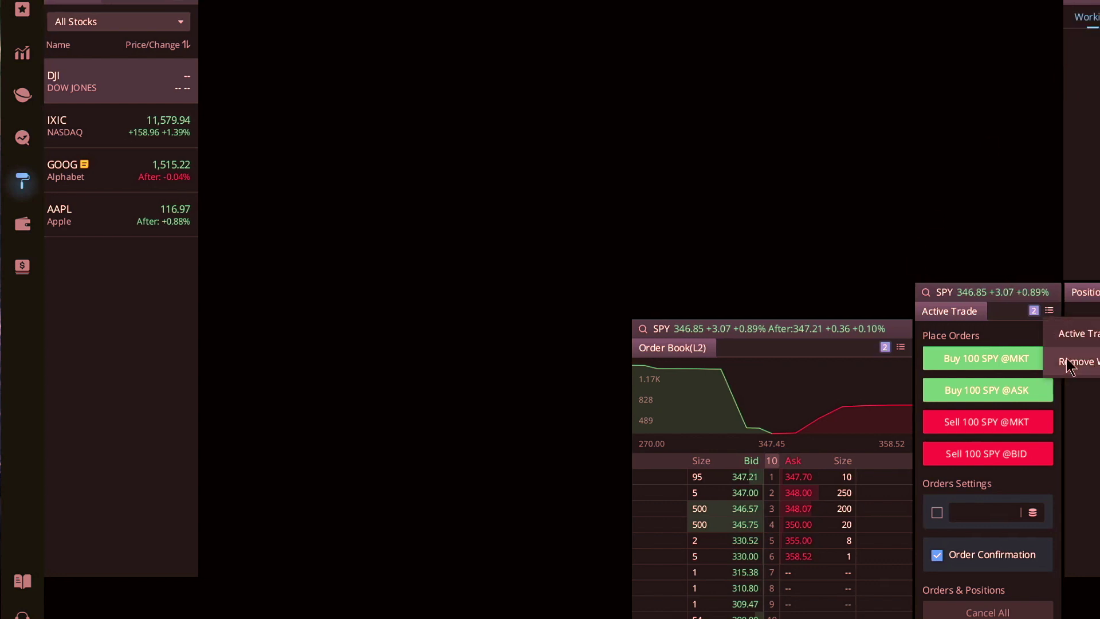
pyautogui.click(1069, 362)
# Step: Remove the Positions widget and the SPY Order Book widget from the layout
pyautogui.click(1089, 291)
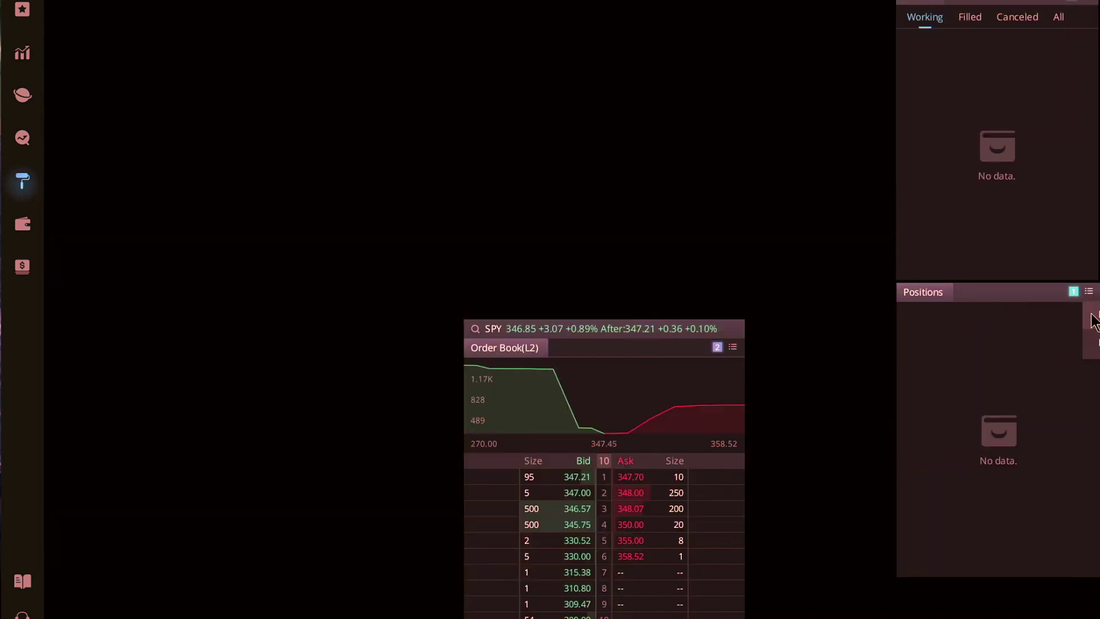
pyautogui.click(1091, 343)
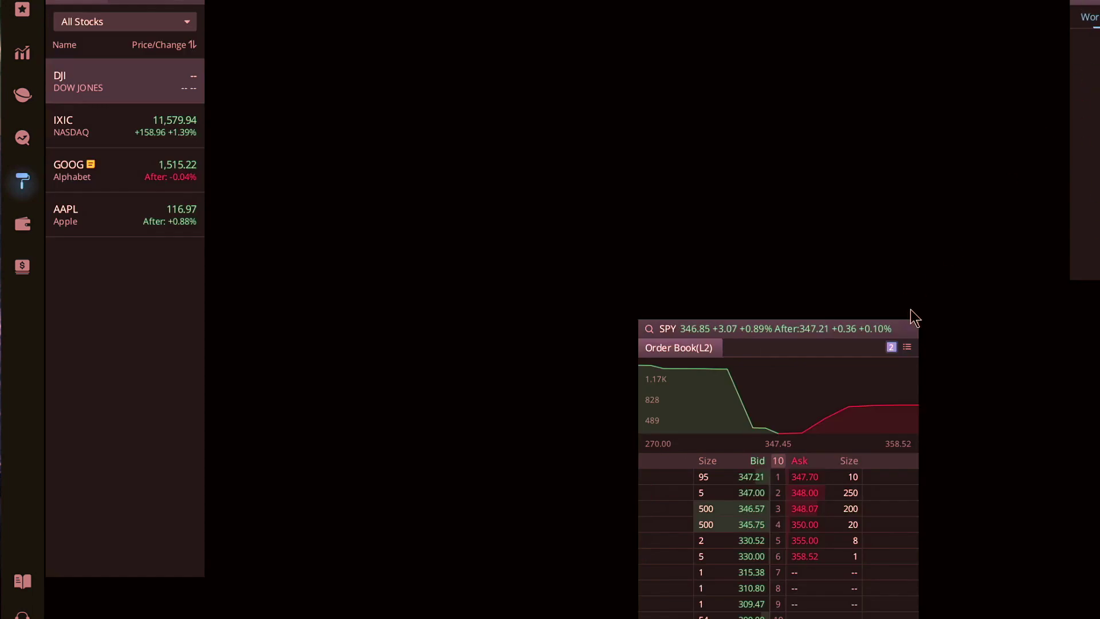
pyautogui.click(907, 347)
pyautogui.click(934, 425)
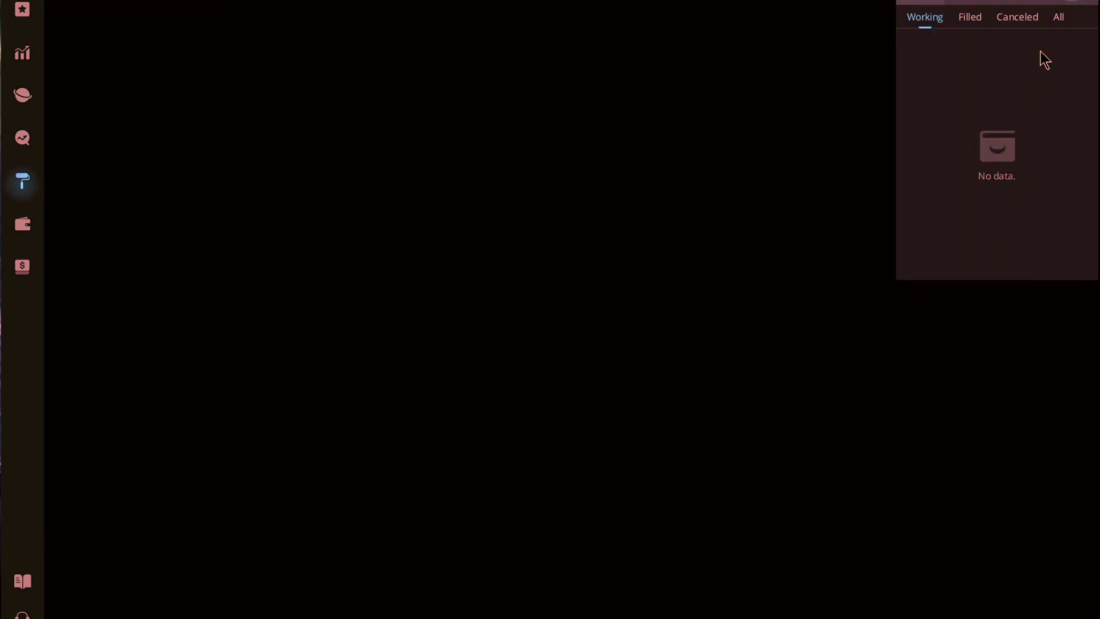
# Step: Remove the order list widget and the All Stocks watchlist widget to empty the Day-Traders layout
pyautogui.click(1085, 2)
pyautogui.click(1089, 81)
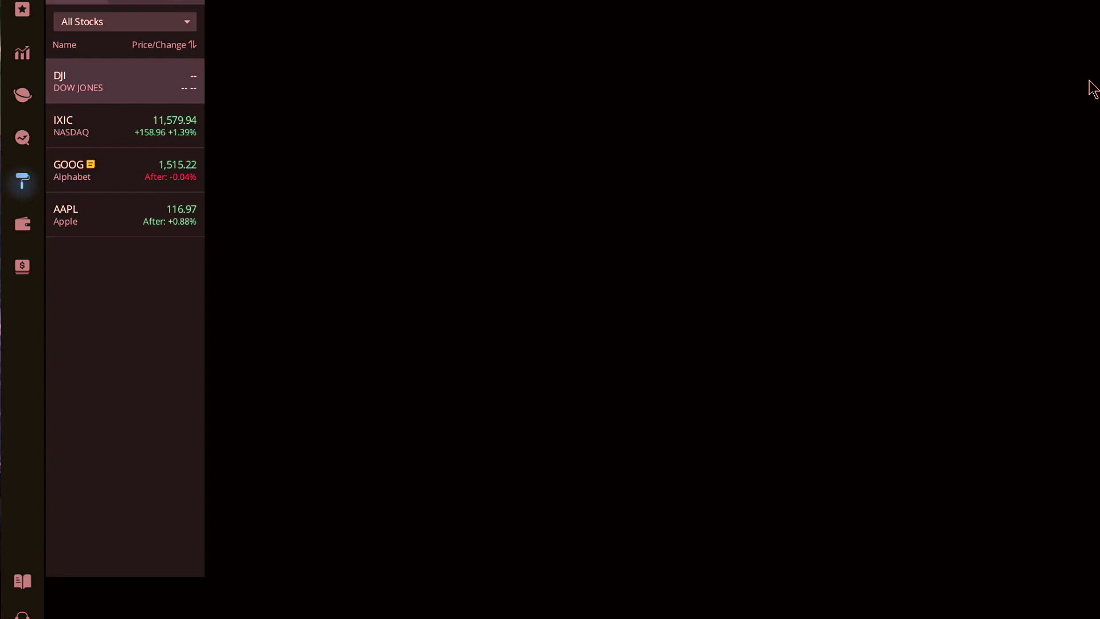
pyautogui.click(194, 6)
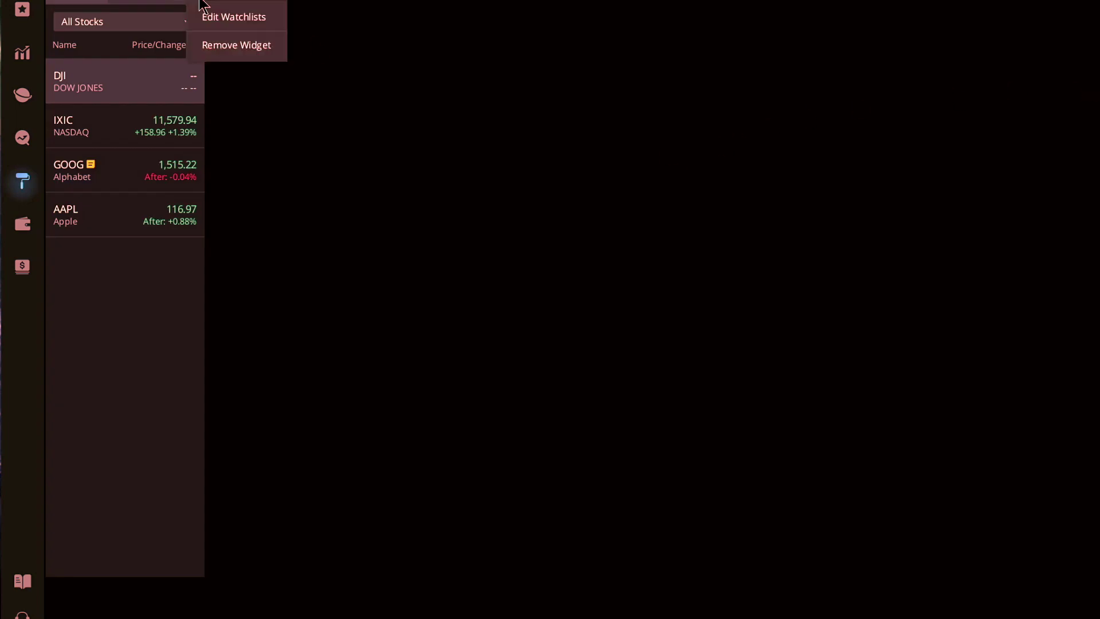
pyautogui.click(225, 46)
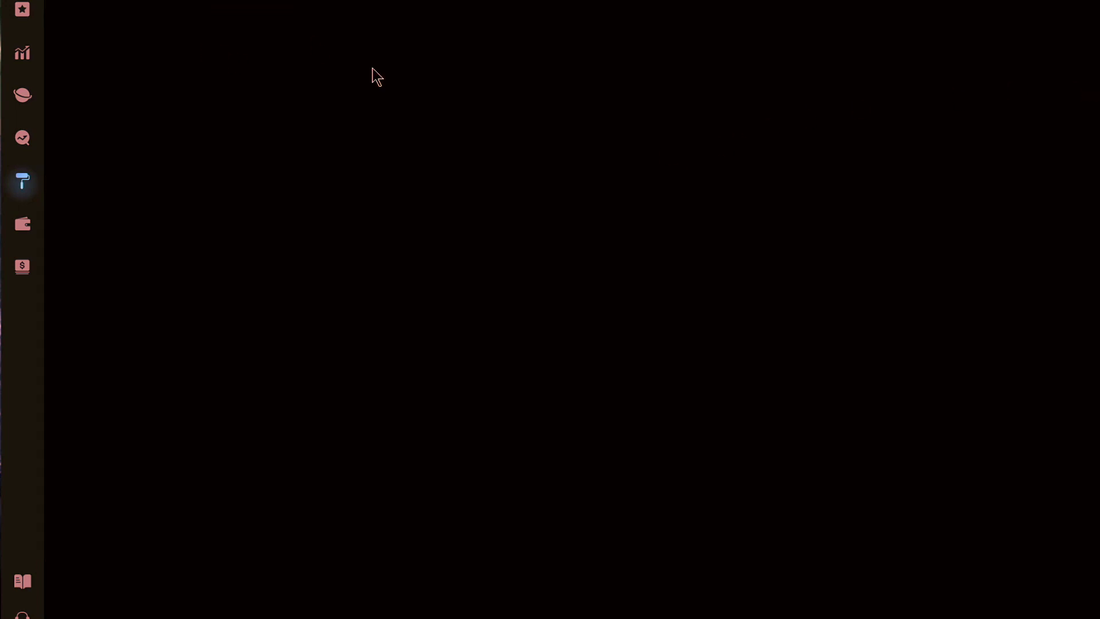
# Step: Add a Chart widget from the Quote widgets and enlarge it to fill about half of the layout's width and its full height
pyautogui.moveTo(1027, 5)
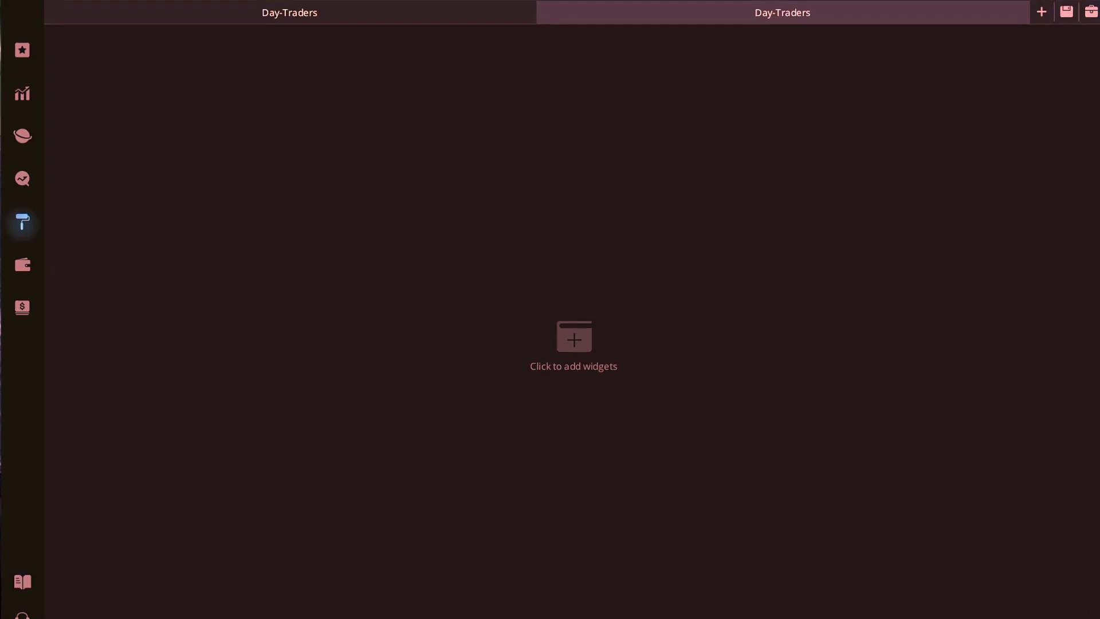
pyautogui.click(1092, 14)
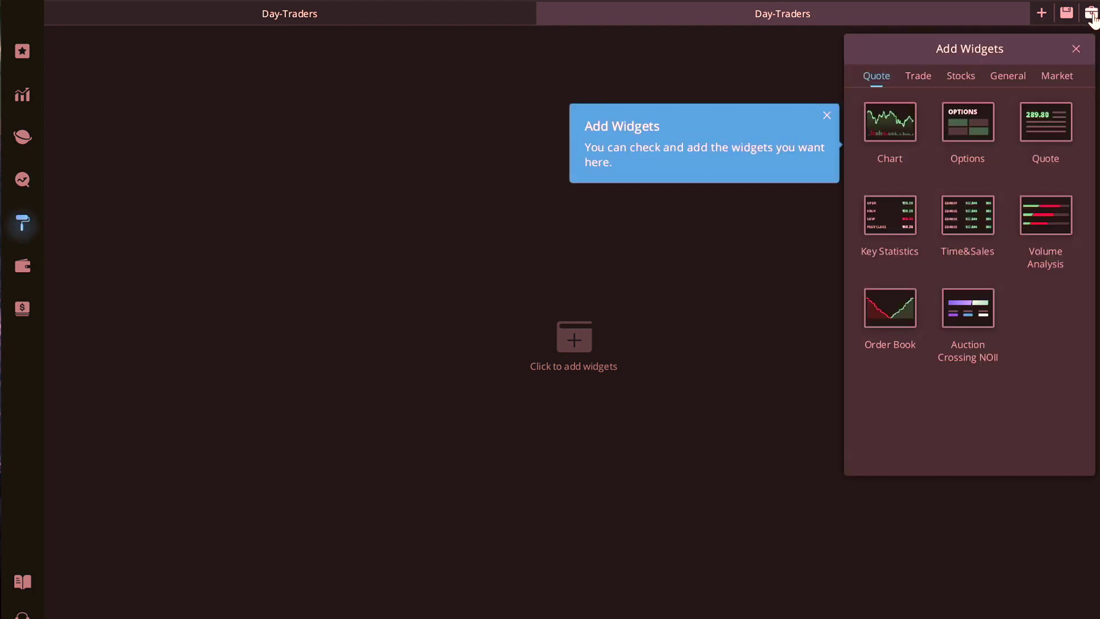
pyautogui.click(885, 155)
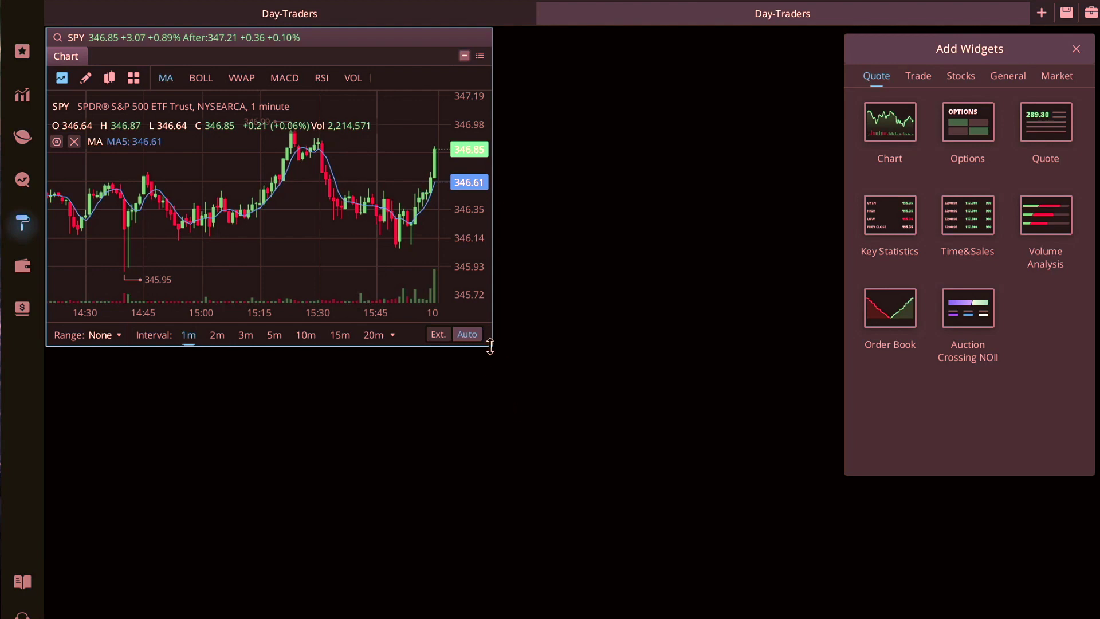
pyautogui.moveTo(491, 347); pyautogui.dragTo(607, 618)
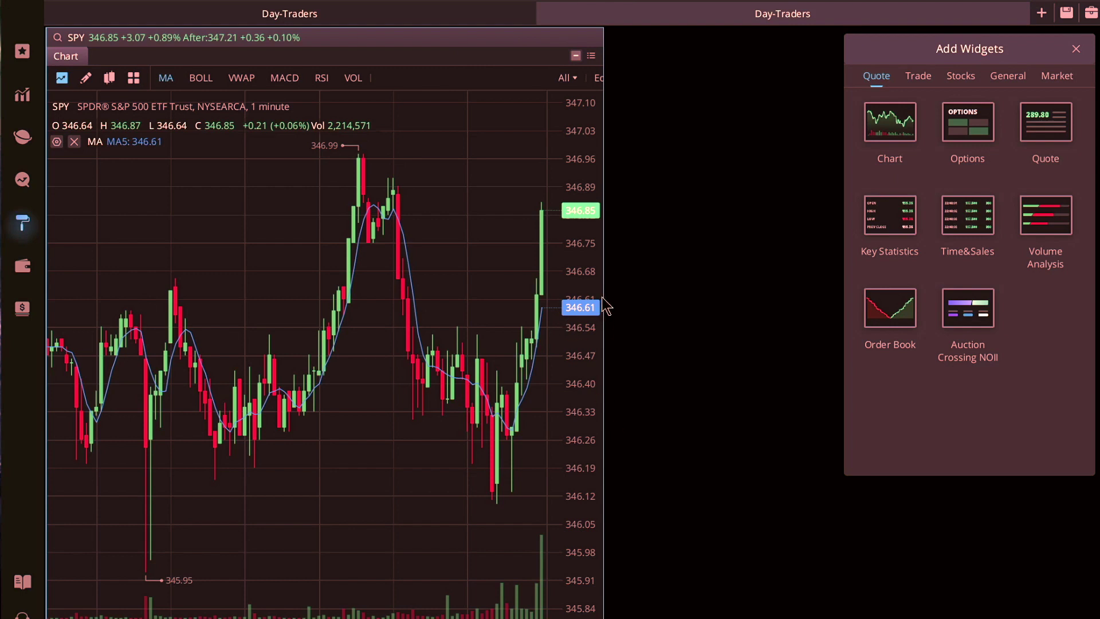
pyautogui.moveTo(604, 297); pyautogui.dragTo(612, 298)
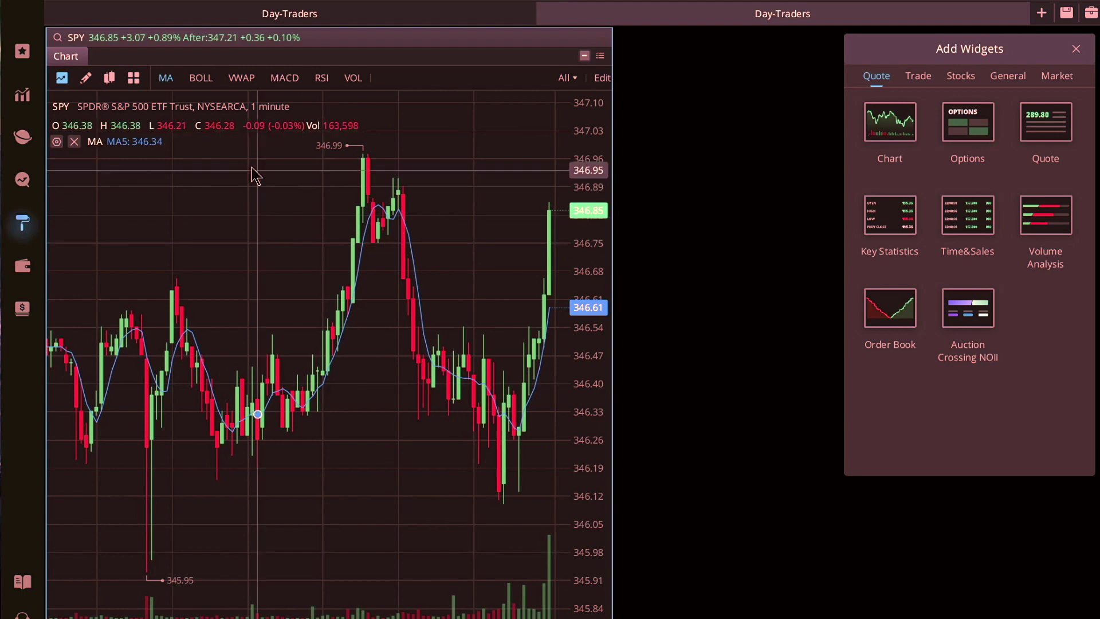
# Step: Toggle the MA indicator off and back on in the SPY chart, and open and close its settings
pyautogui.click(74, 142)
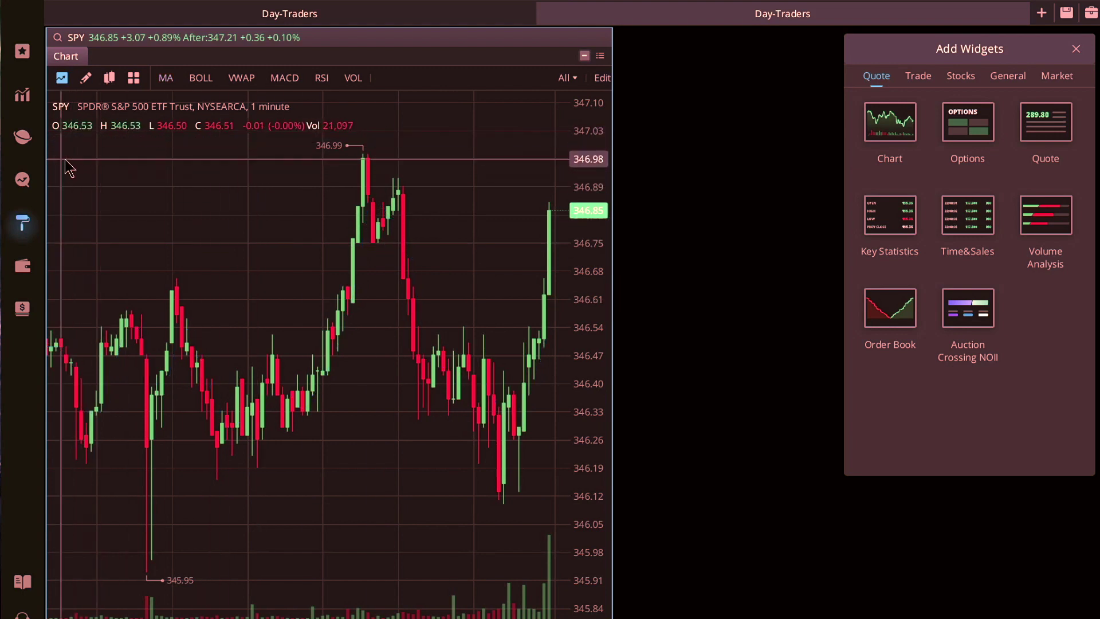
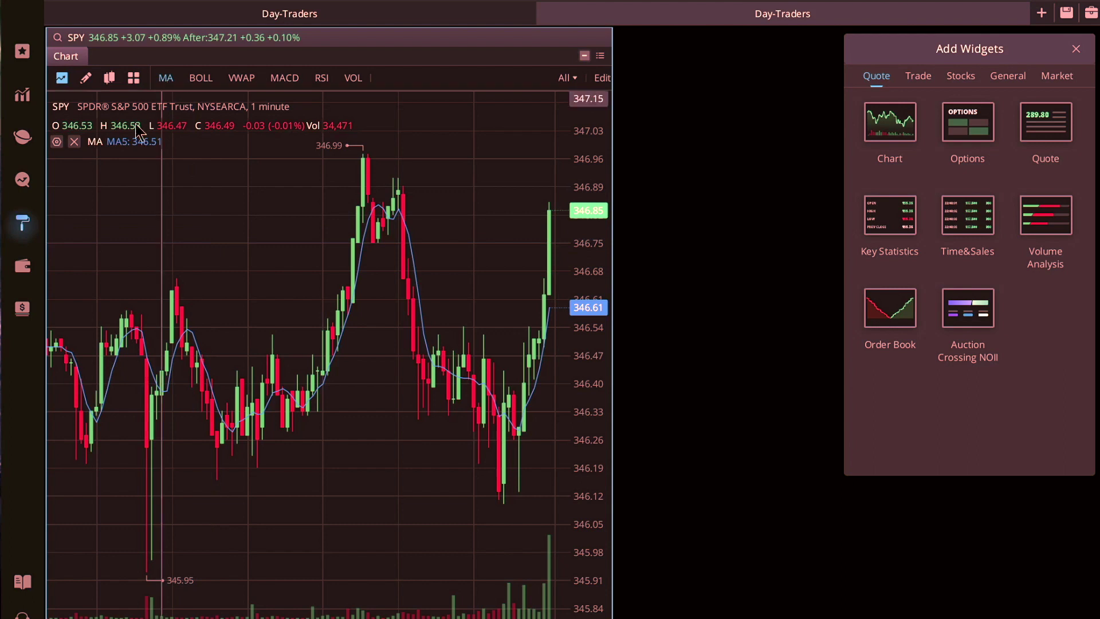
pyautogui.click(56, 142)
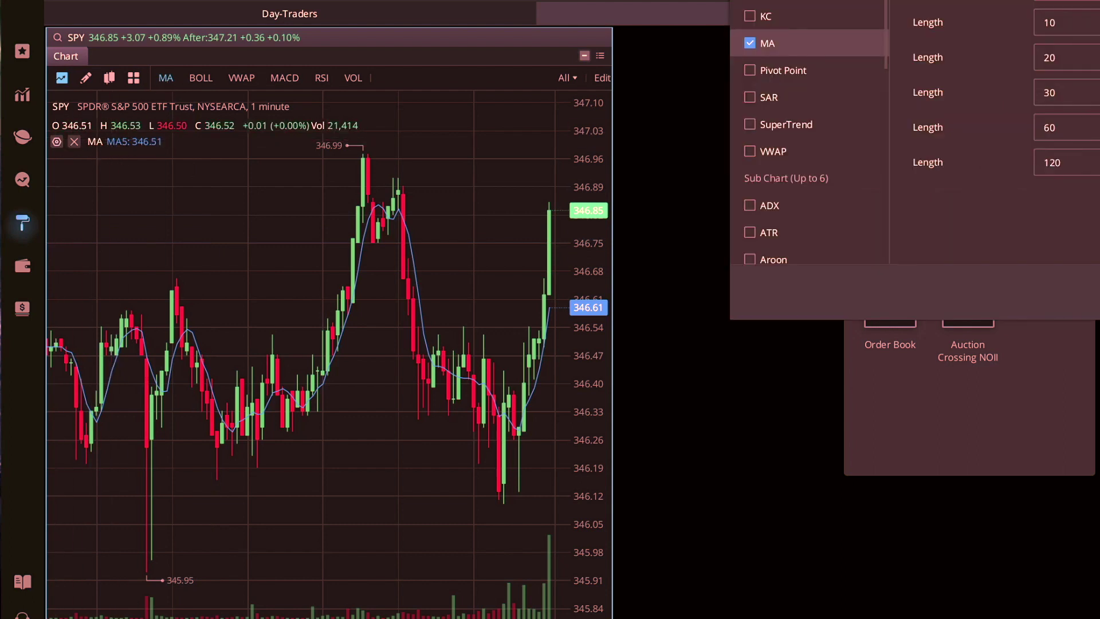
pyautogui.click(171, 117)
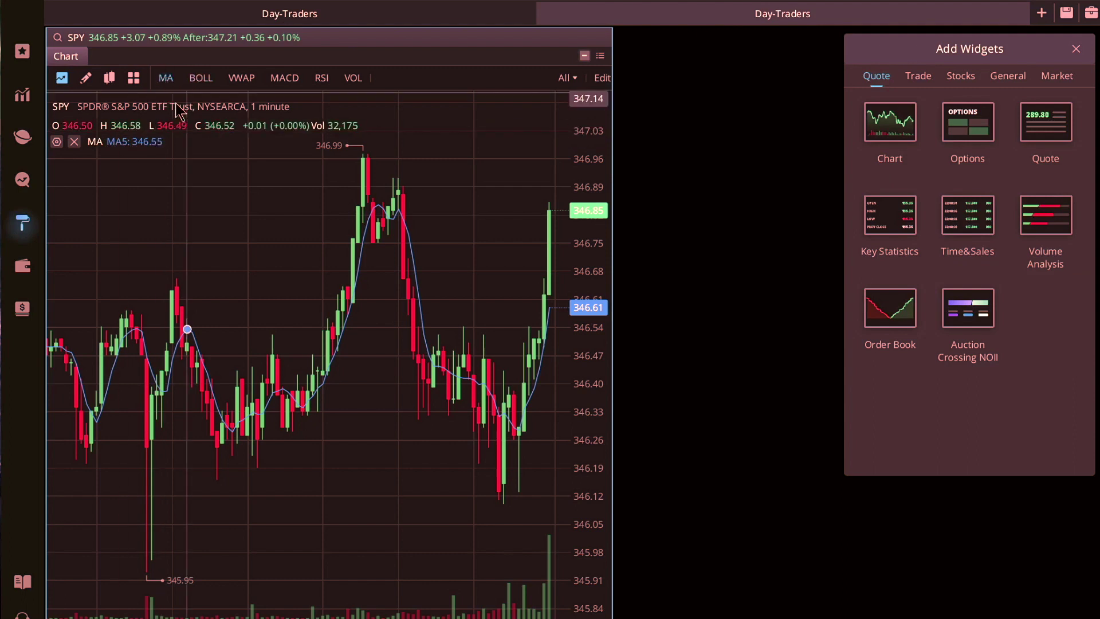
# Step: Disable the MA indicator and enable EMA in the SPY chart's Indicators Settings
pyautogui.click(58, 143)
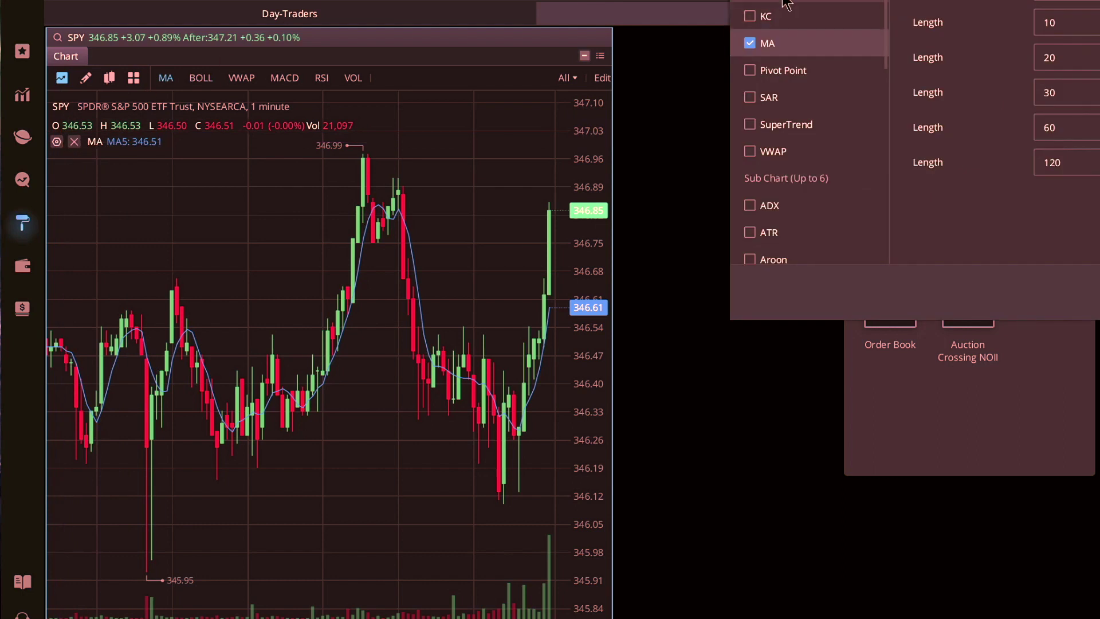
pyautogui.click(755, 45)
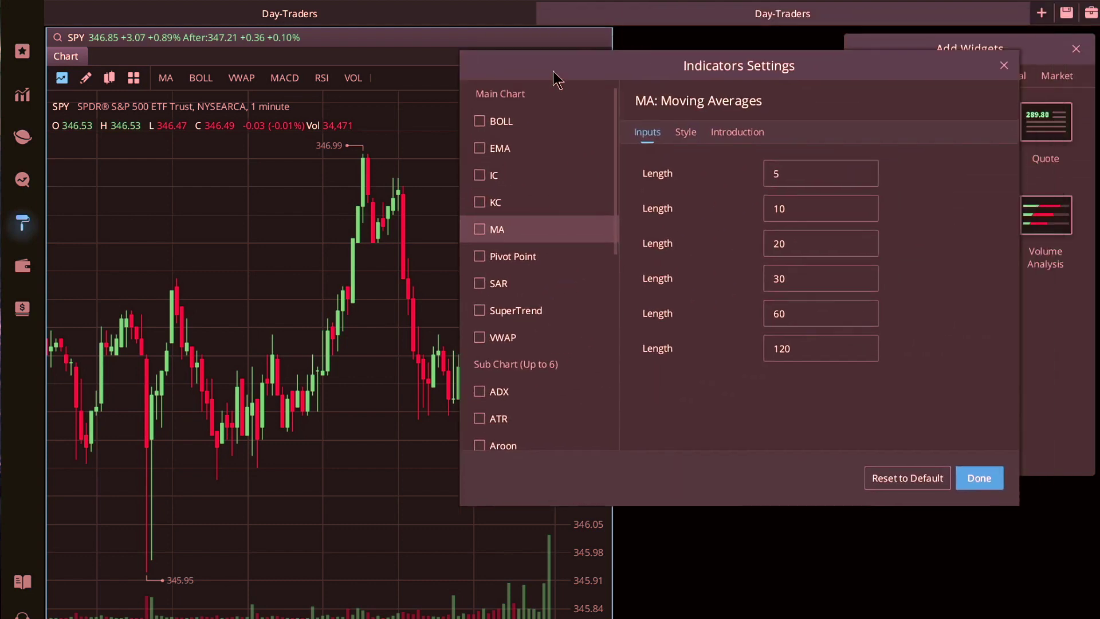
pyautogui.click(462, 164)
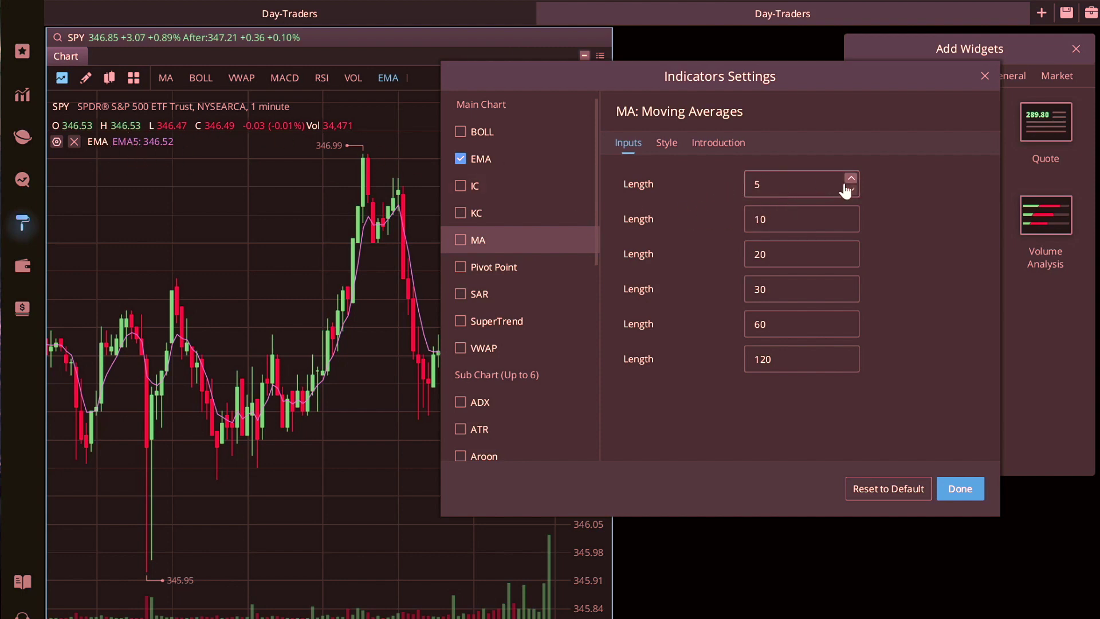
# Step: Set the first Moving Averages length to 9 and apply the indicator settings
pyautogui.click(769, 183)
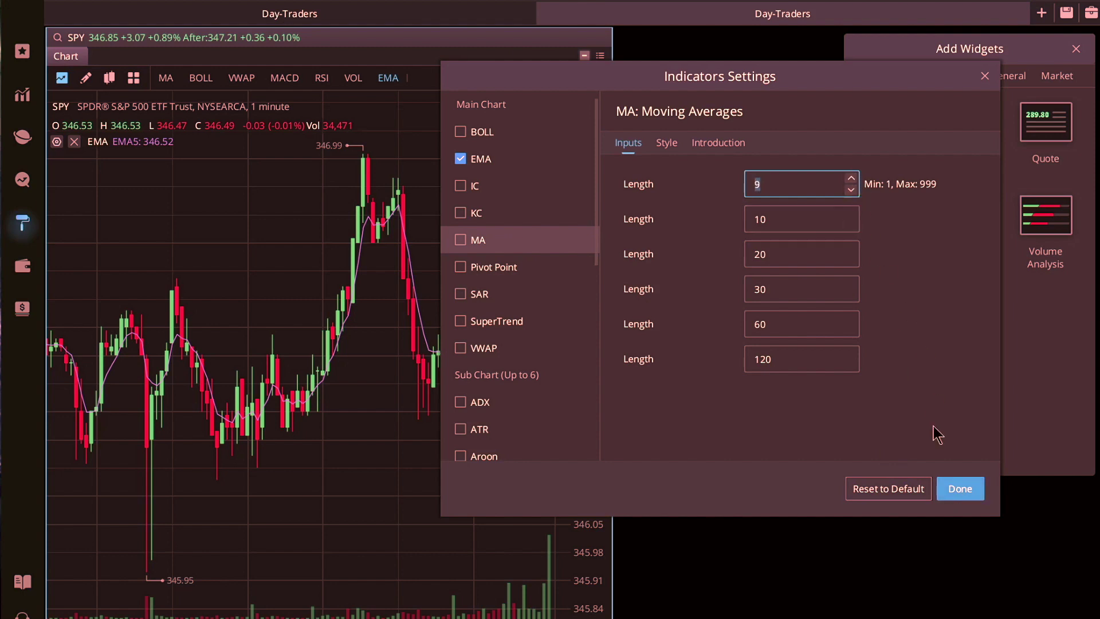
pyautogui.click(968, 492)
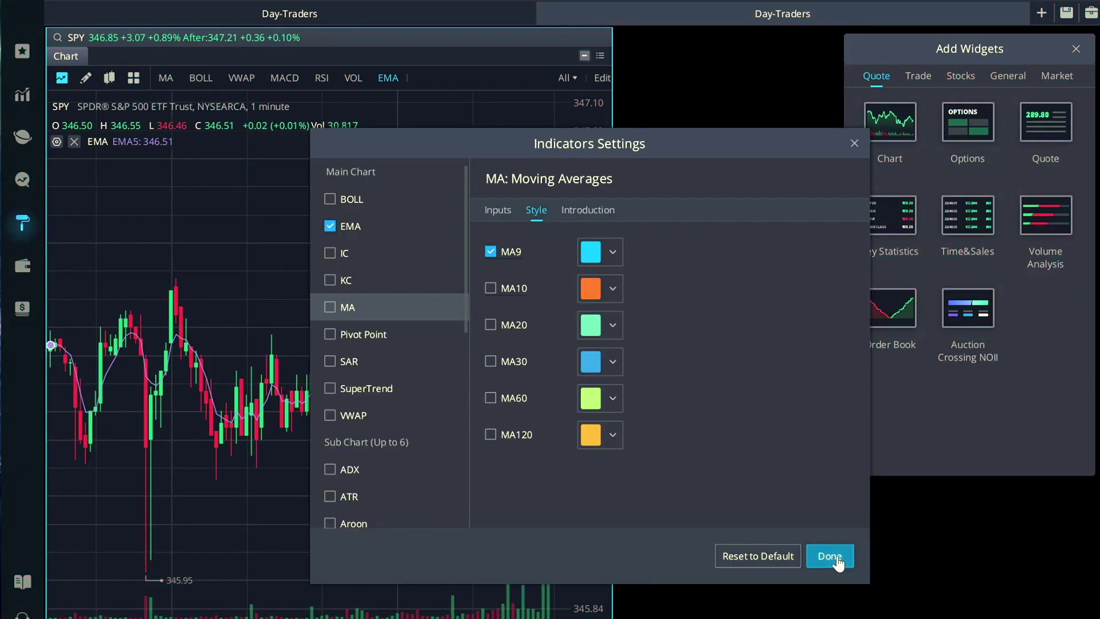
pyautogui.click(835, 560)
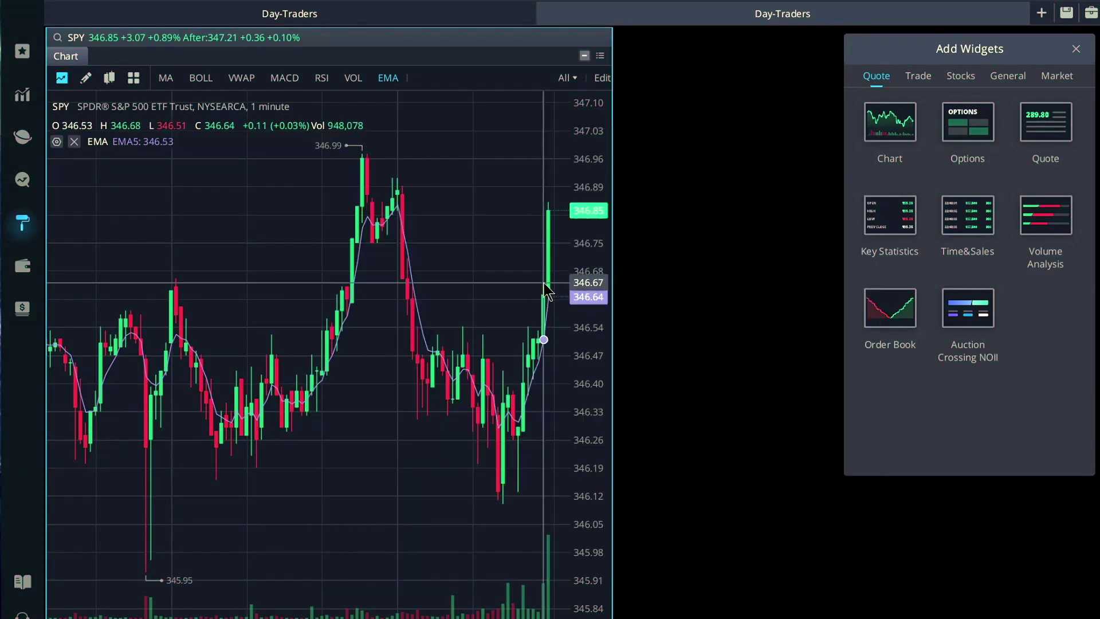
# Step: Add the VWAP indicator to the SPY chart and inspect its line at different time scales
pyautogui.click(241, 79)
pyautogui.rightClick(417, 448)
pyautogui.click(359, 418)
pyautogui.scroll(-2, 358, 415)
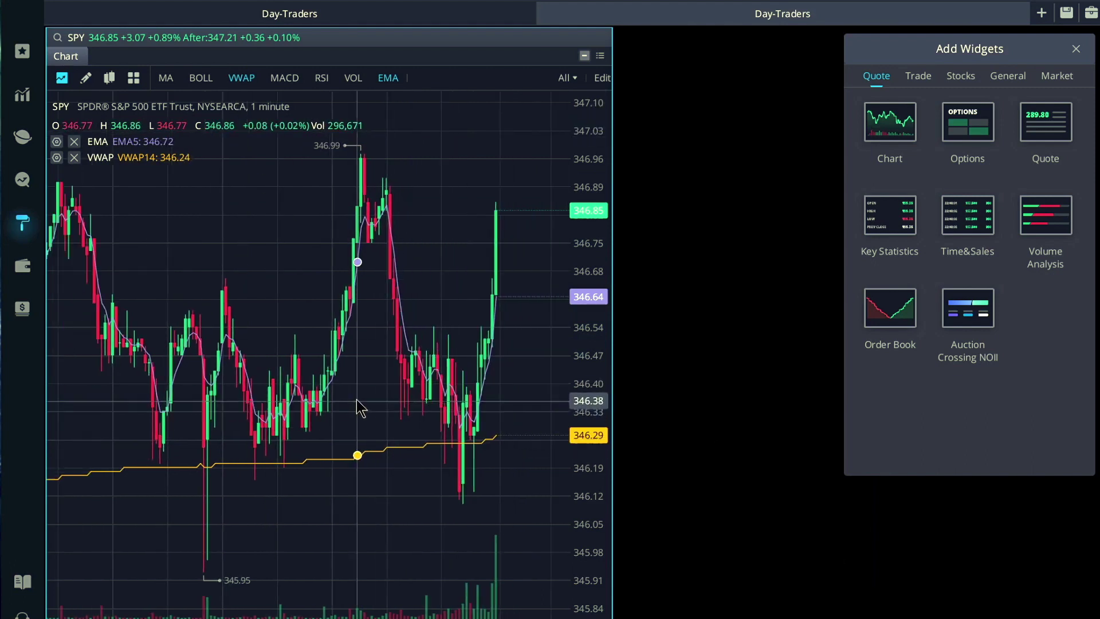
pyautogui.scroll(3, 356, 401)
pyautogui.scroll(-4, 357, 407)
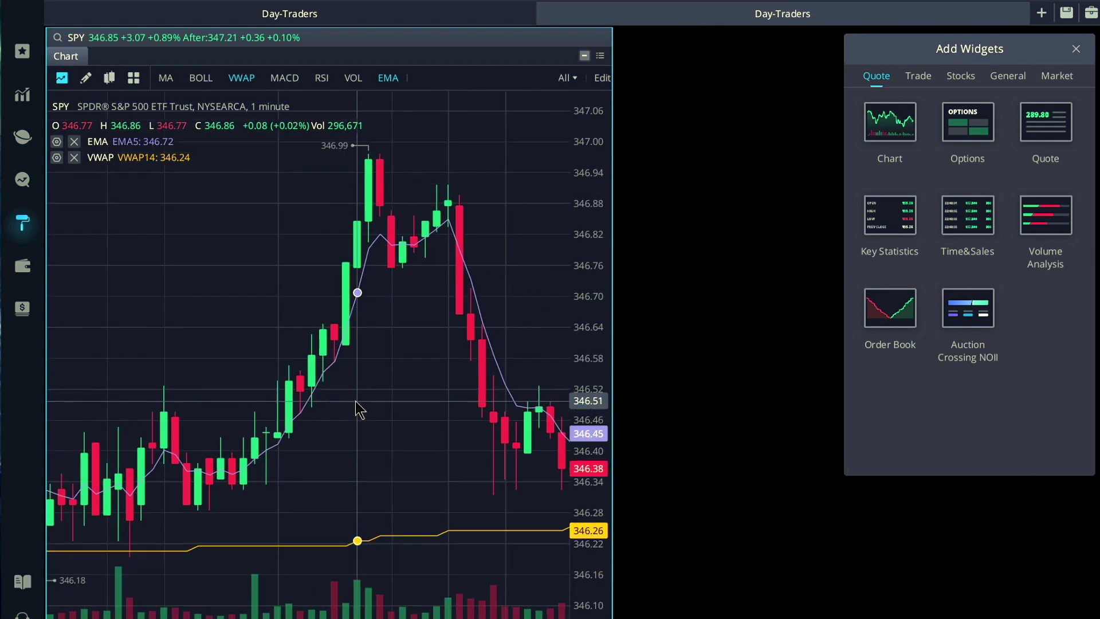
pyautogui.scroll(-3, 359, 413)
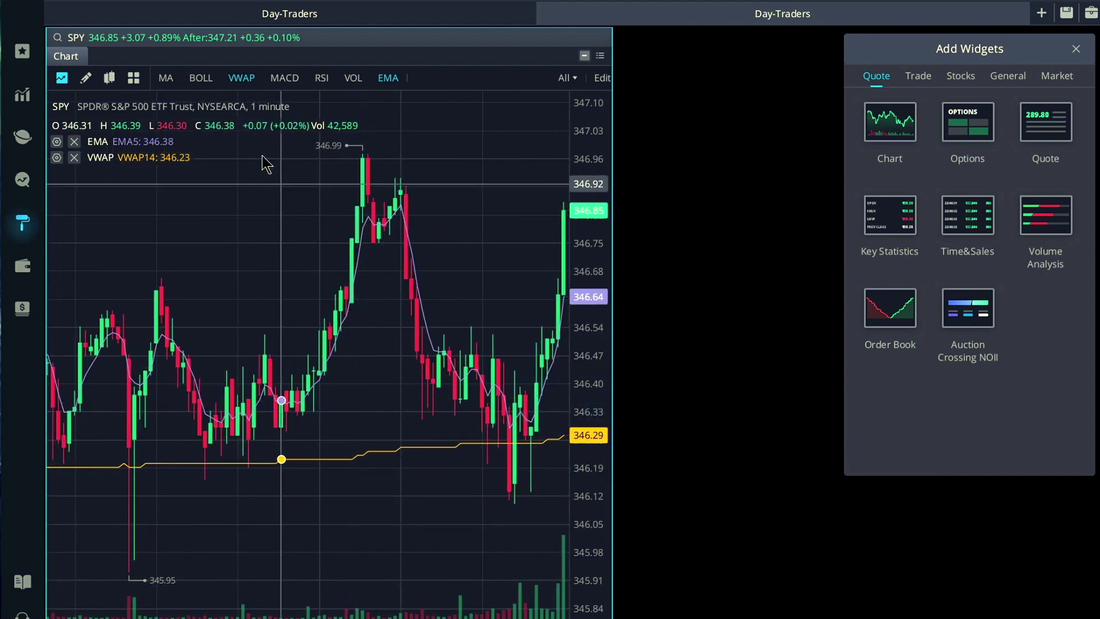
# Step: Try toggling the RSI, VOL and EMA indicators on the SPY chart and restore the EMA and VWAP selection
pyautogui.click(321, 79)
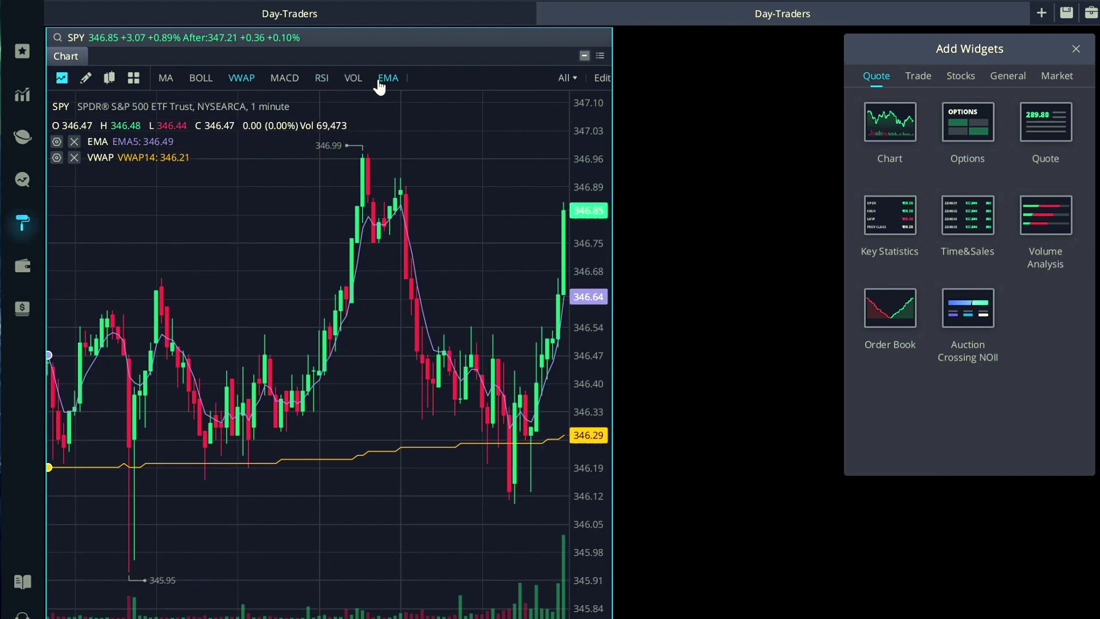
pyautogui.click(351, 78)
pyautogui.click(352, 80)
pyautogui.click(353, 79)
pyautogui.click(353, 79)
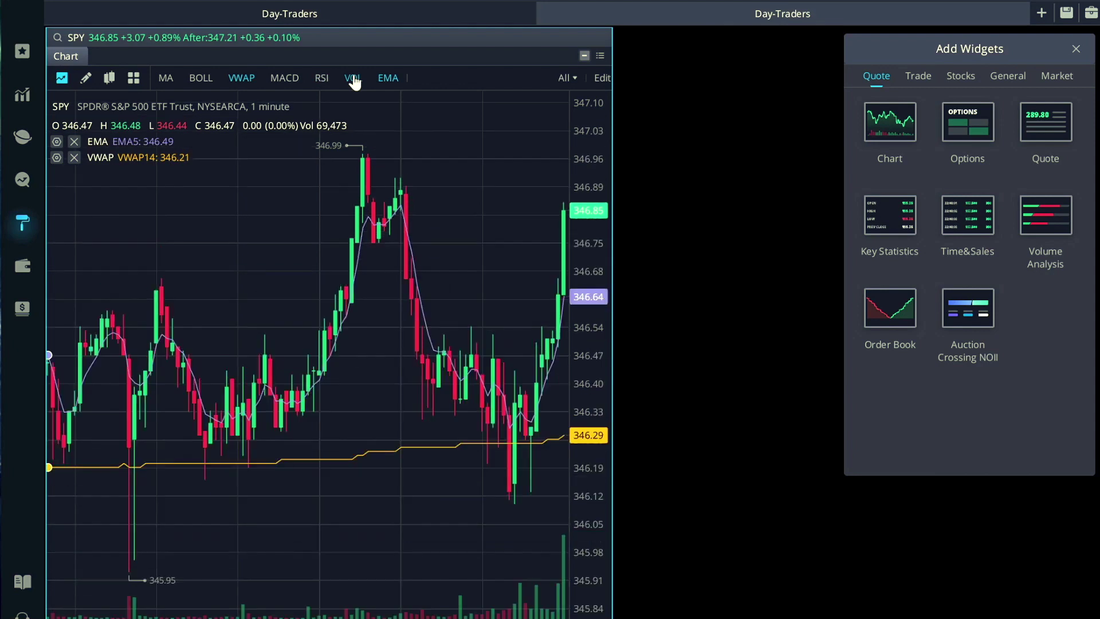
pyautogui.click(388, 81)
pyautogui.click(388, 80)
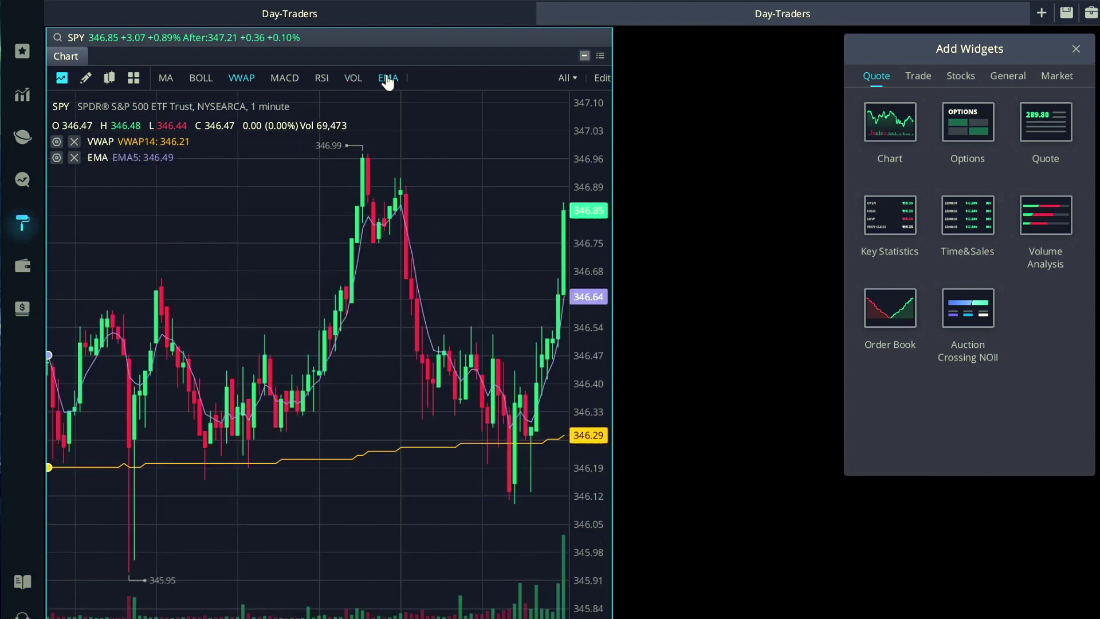
pyautogui.click(393, 81)
pyautogui.click(391, 80)
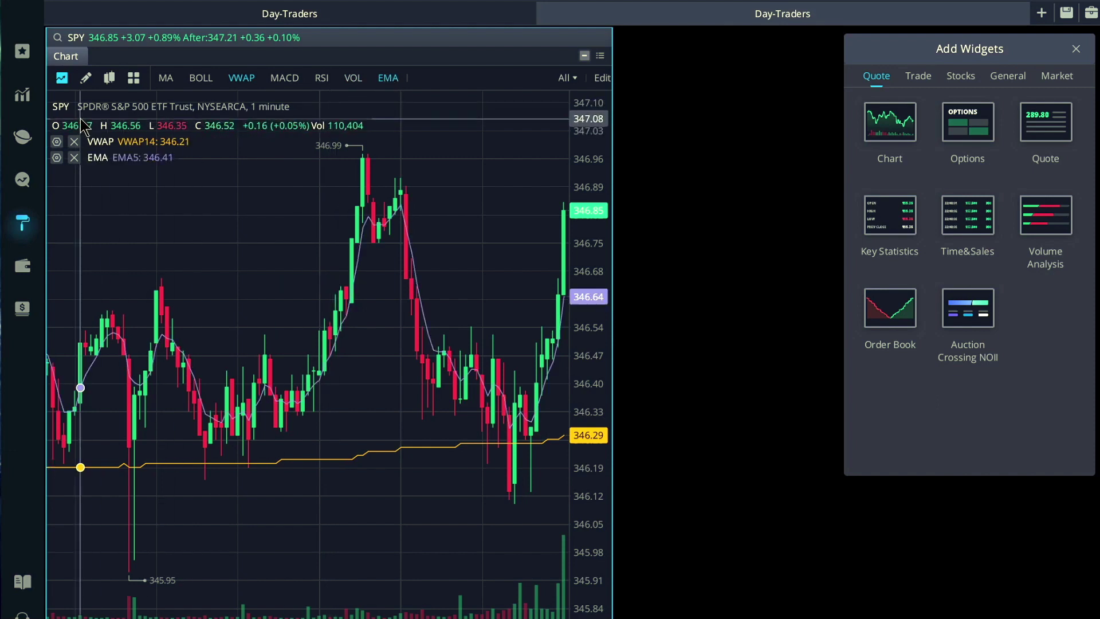
# Step: Draw a trend line on the SPY chart from the earlier swing high at about 346.68 to the 346.99 peak
pyautogui.click(86, 80)
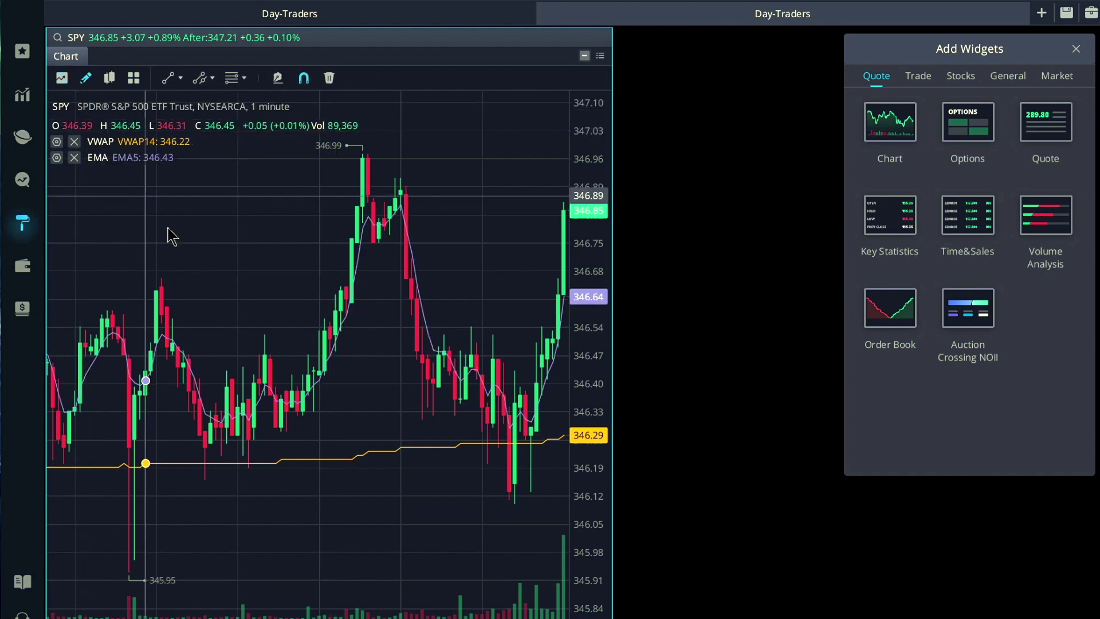
pyautogui.click(166, 79)
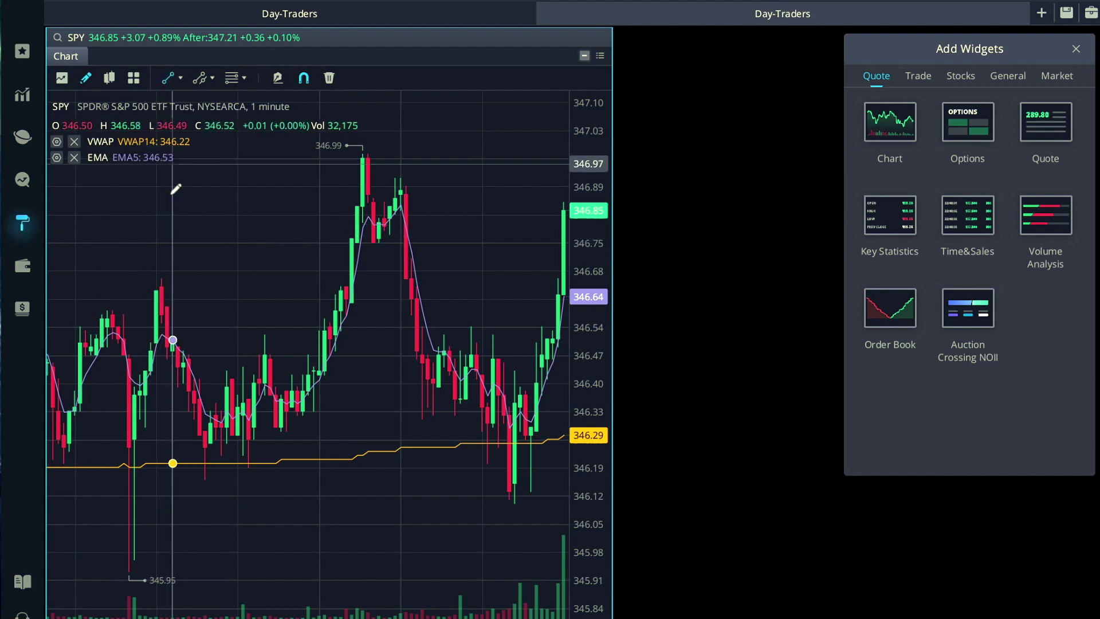
pyautogui.click(162, 278)
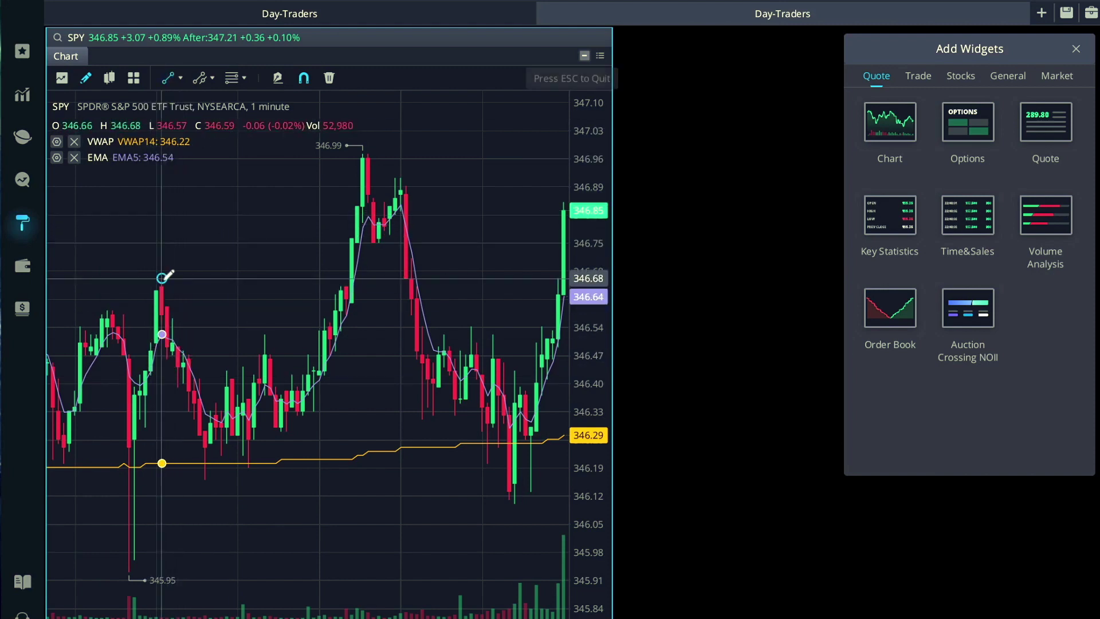
pyautogui.click(363, 153)
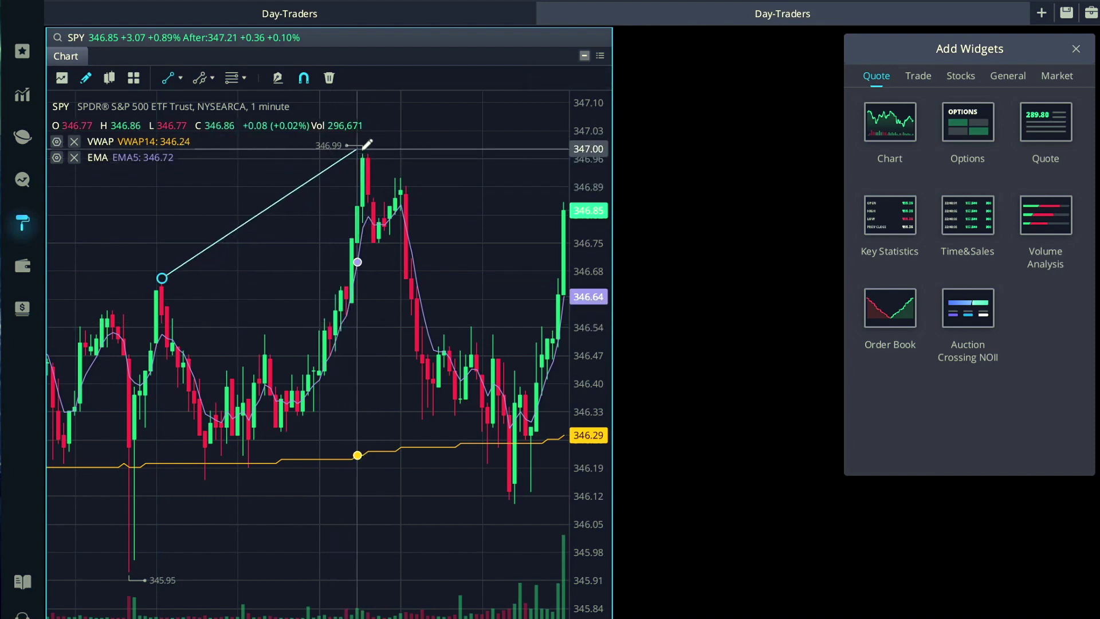
pyautogui.click(297, 312)
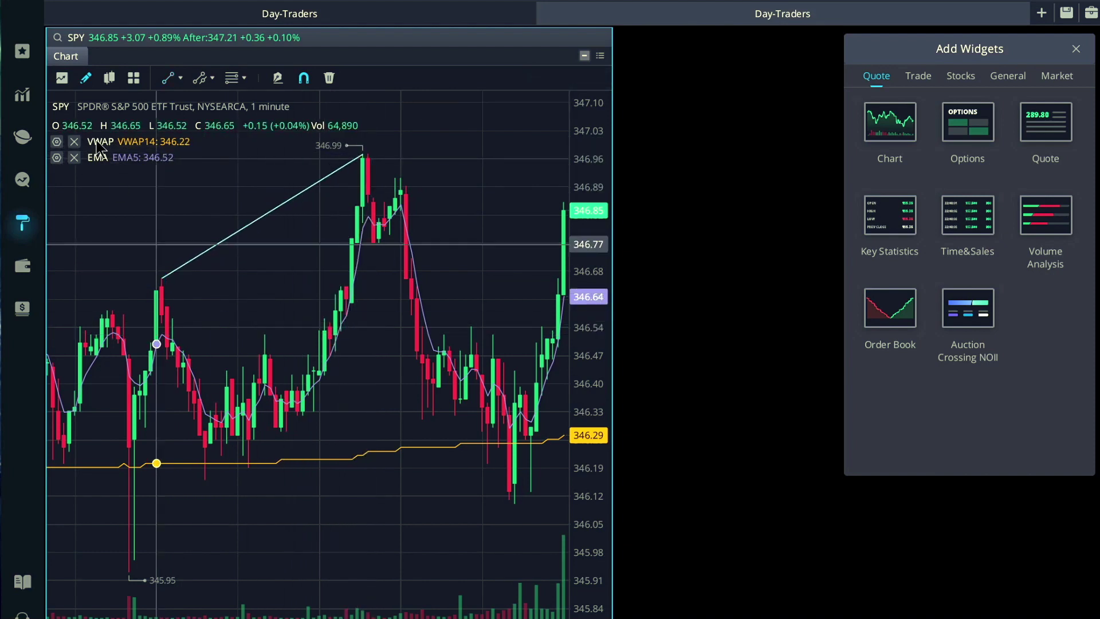
# Step: Draw a Fibonacci retracement on the SPY chart from the low at about 345.98 up to the 346.99 peak
pyautogui.click(236, 82)
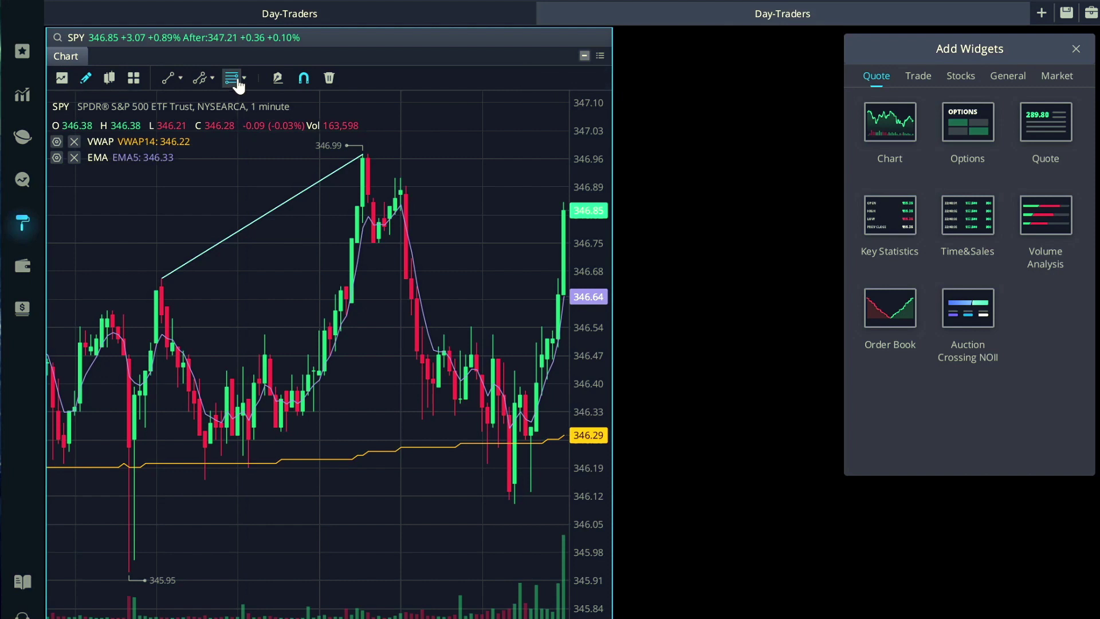
pyautogui.click(141, 557)
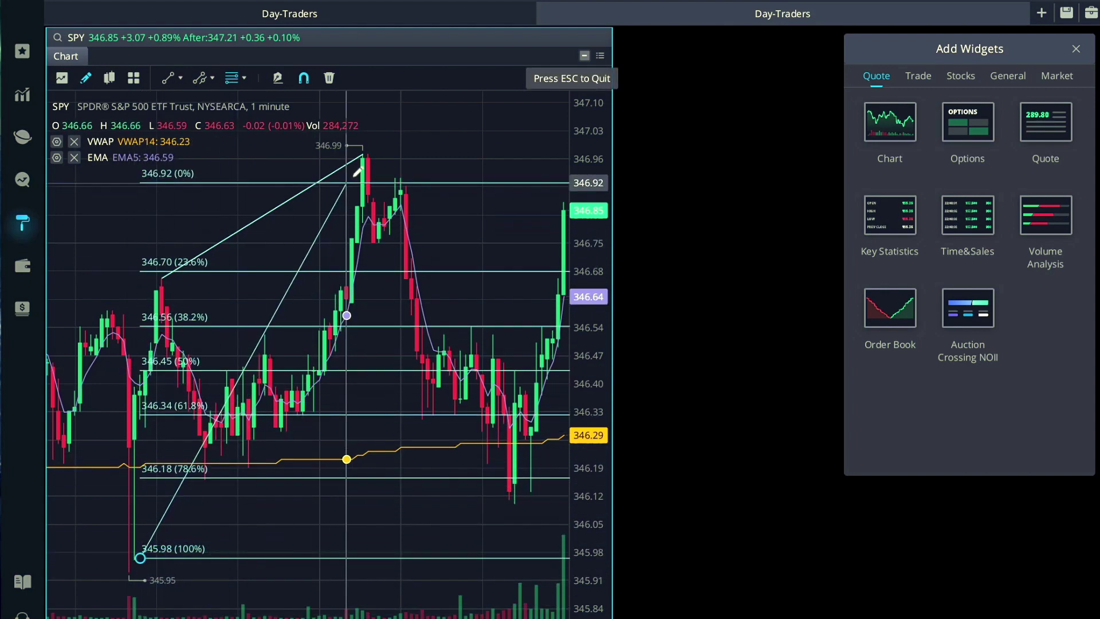
pyautogui.click(365, 151)
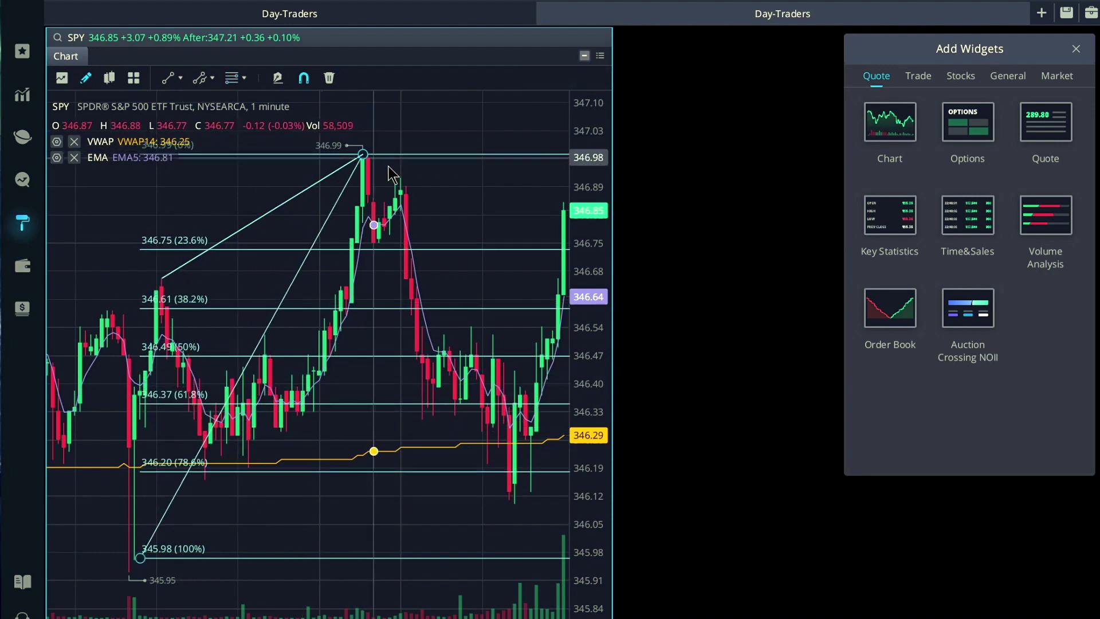
pyautogui.rightClick(363, 155)
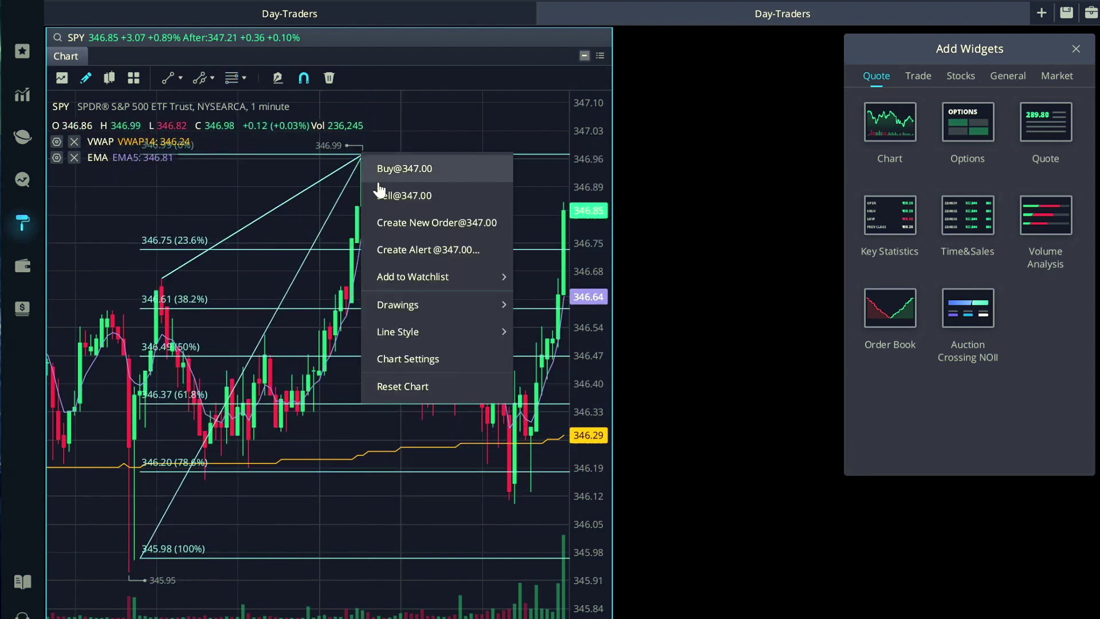
pyautogui.click(257, 257)
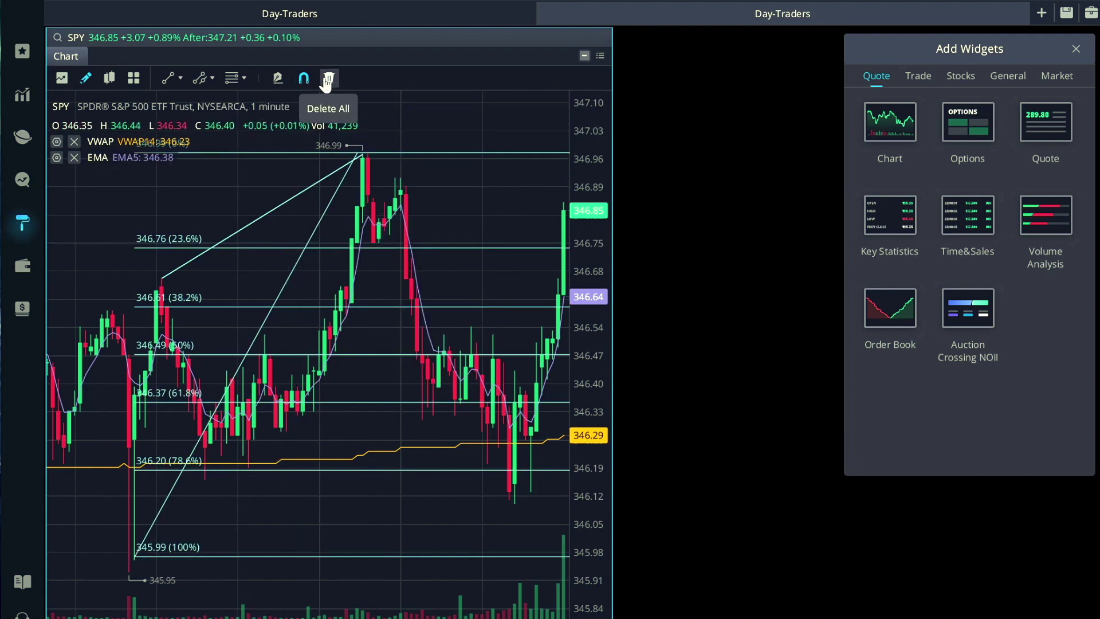
# Step: Delete all drawings from the SPY chart
pyautogui.click(330, 79)
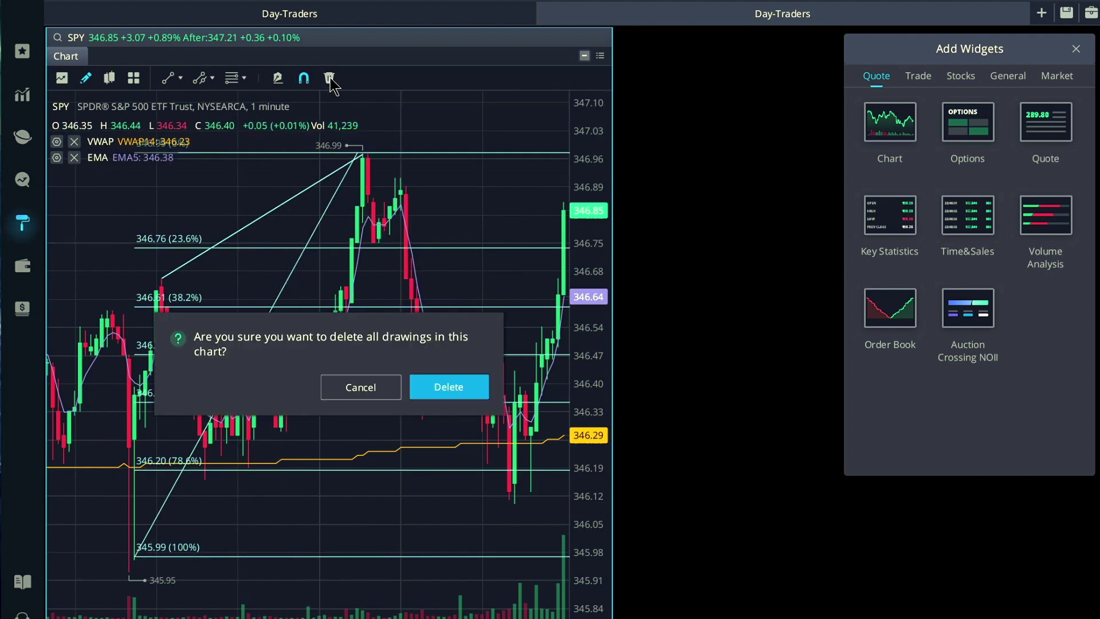
pyautogui.click(449, 390)
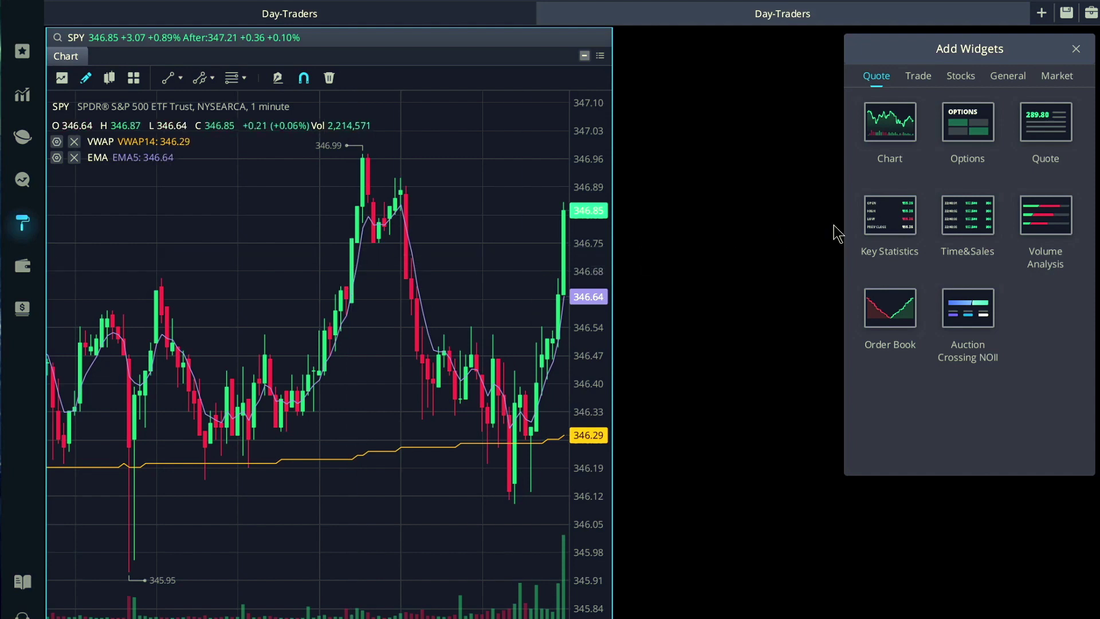
# Step: Try a Quote widget beside the SPY chart and remove it from the layout
pyautogui.click(1047, 133)
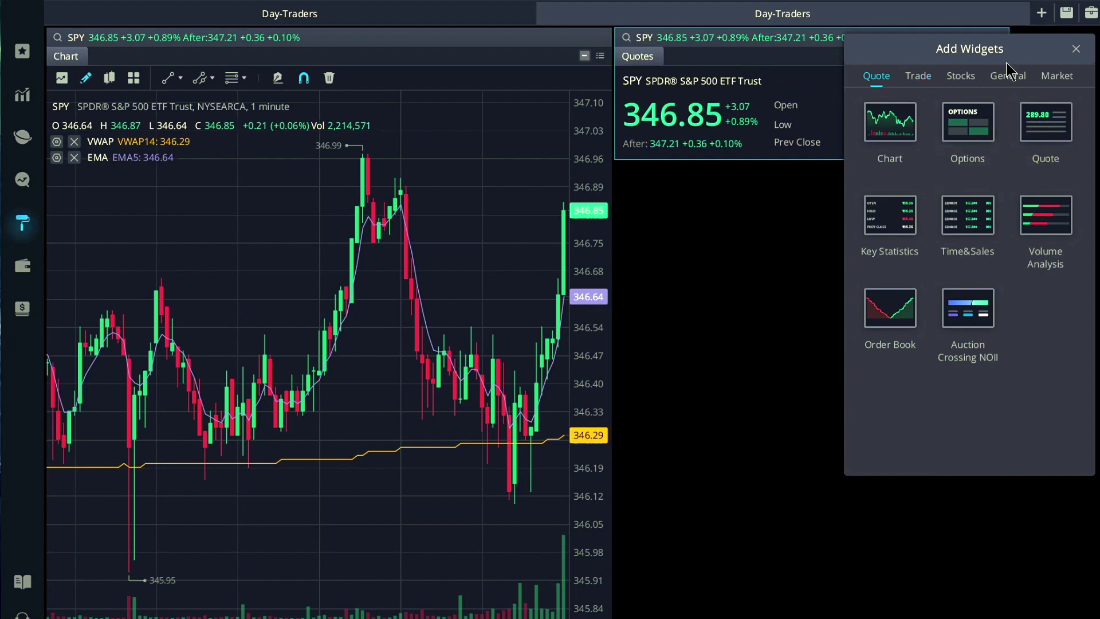
pyautogui.click(1076, 50)
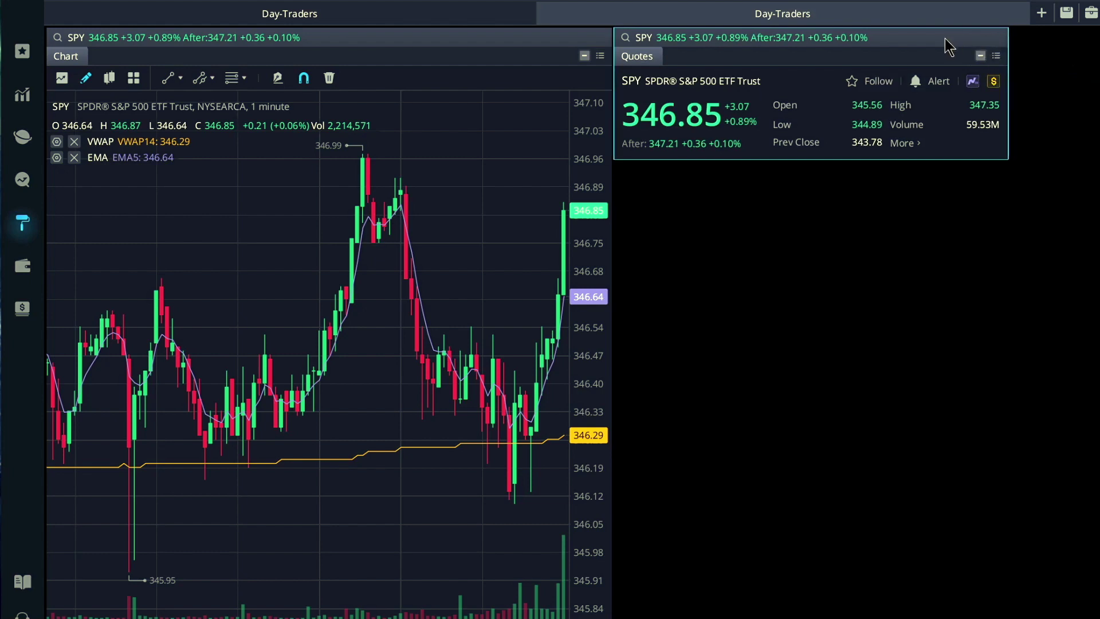
pyautogui.click(998, 59)
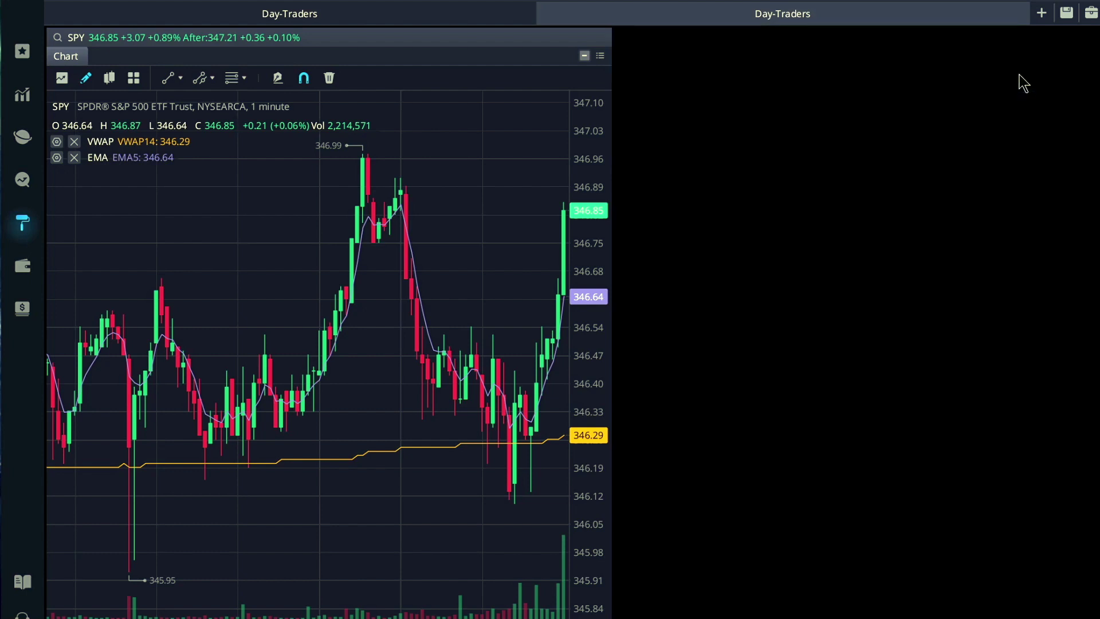
# Step: Add a Time&Sales widget and place it alongside the lower part of the SPY chart
pyautogui.click(1091, 14)
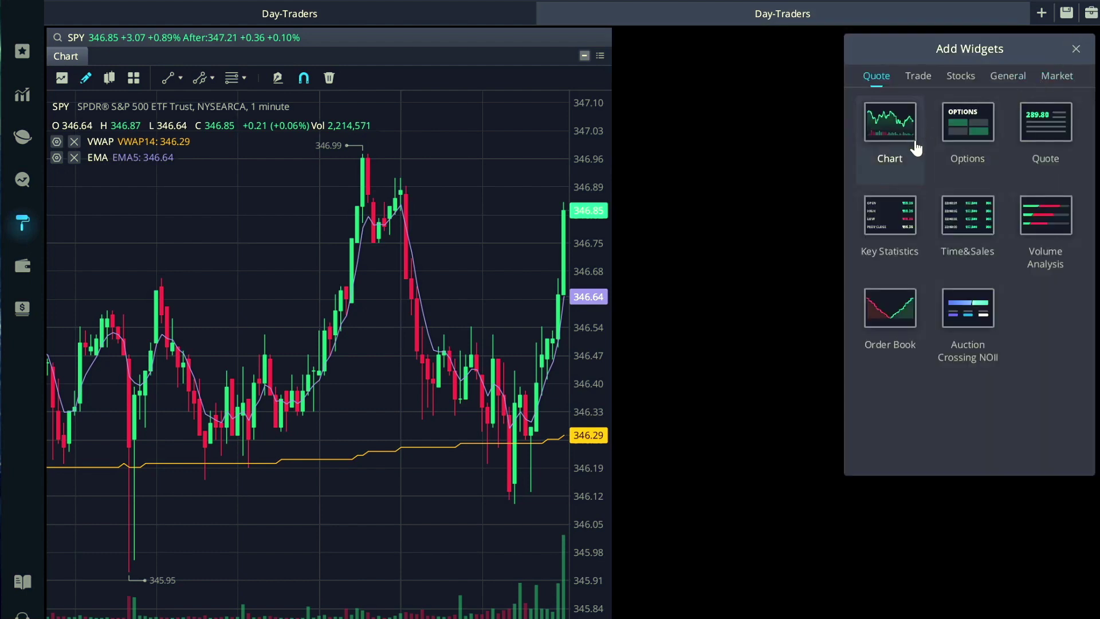
pyautogui.click(974, 234)
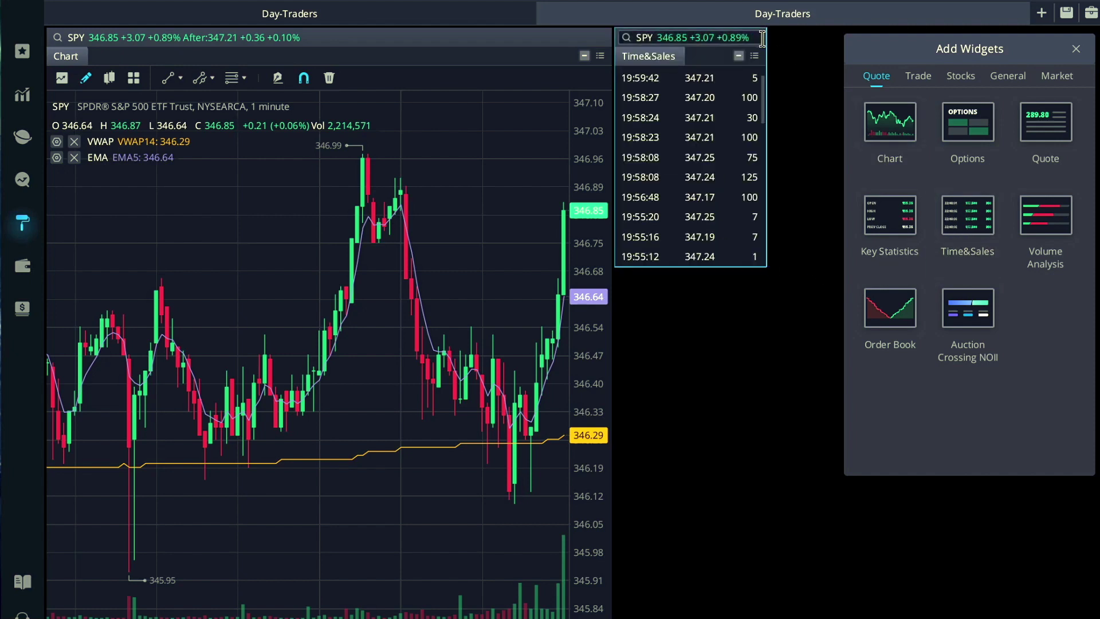
pyautogui.moveTo(702, 54); pyautogui.dragTo(713, 452)
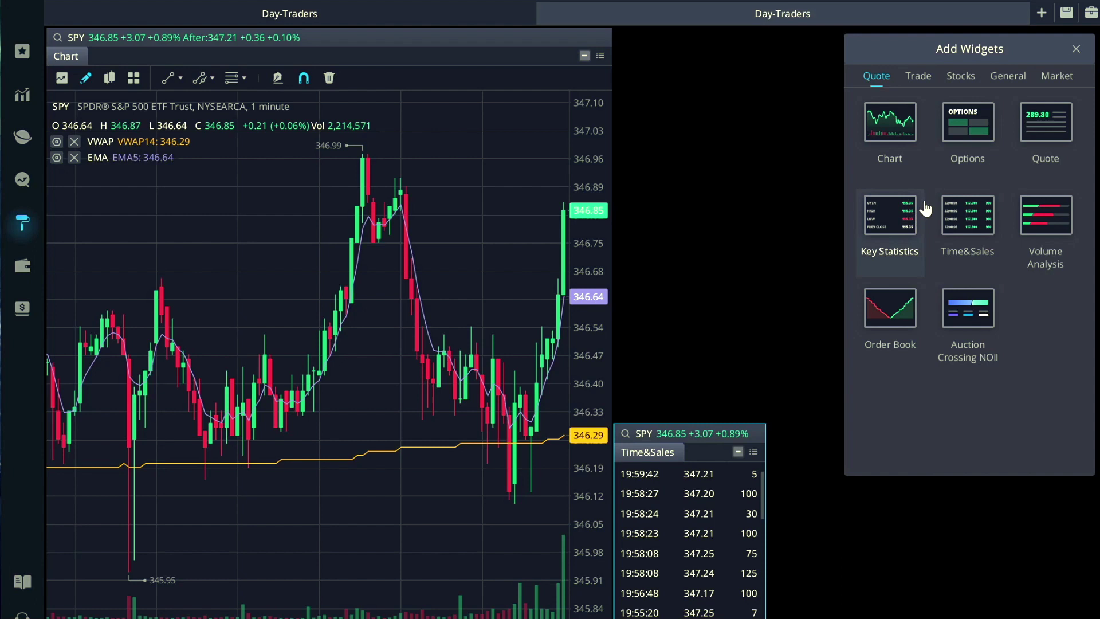
# Step: Add a Key Statistics widget and dock it against the chart's upper right corner
pyautogui.click(896, 226)
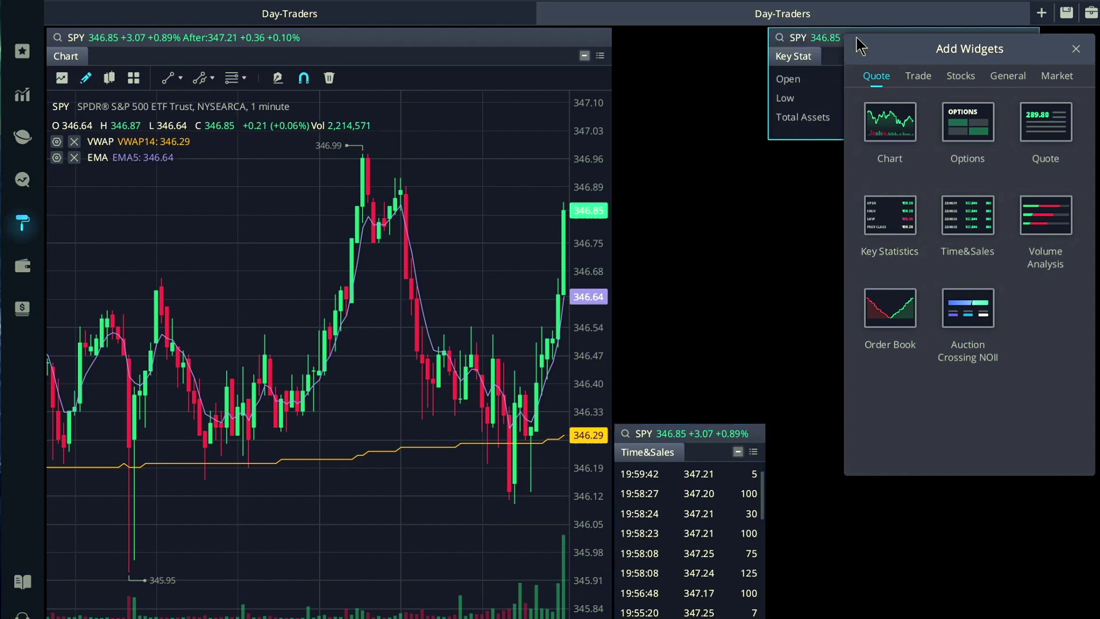
pyautogui.click(1076, 50)
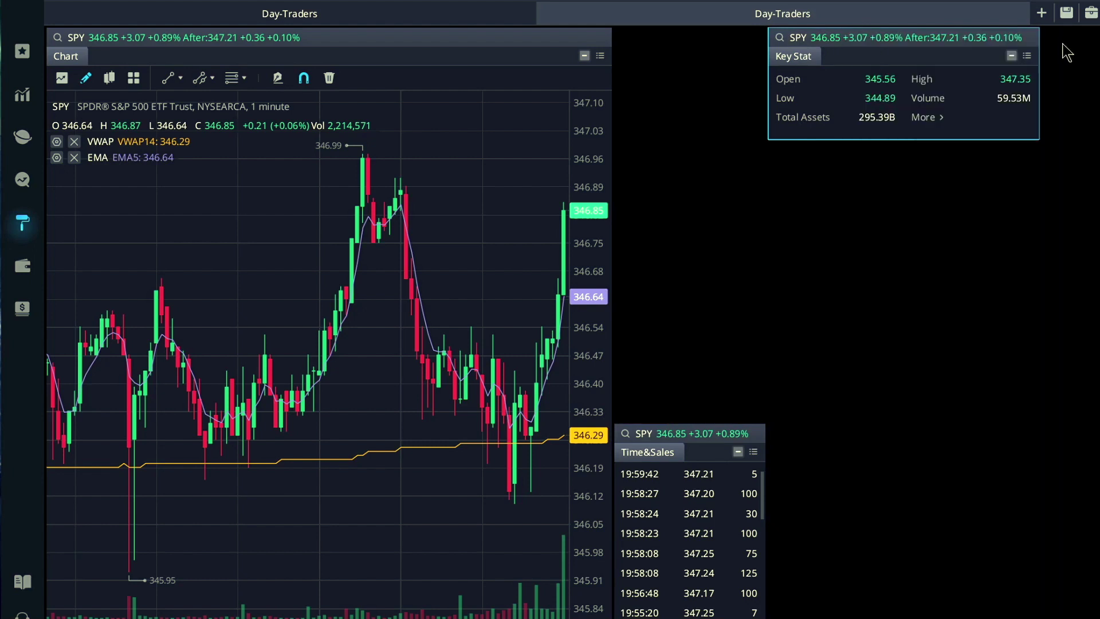
pyautogui.moveTo(1023, 41); pyautogui.dragTo(875, 46)
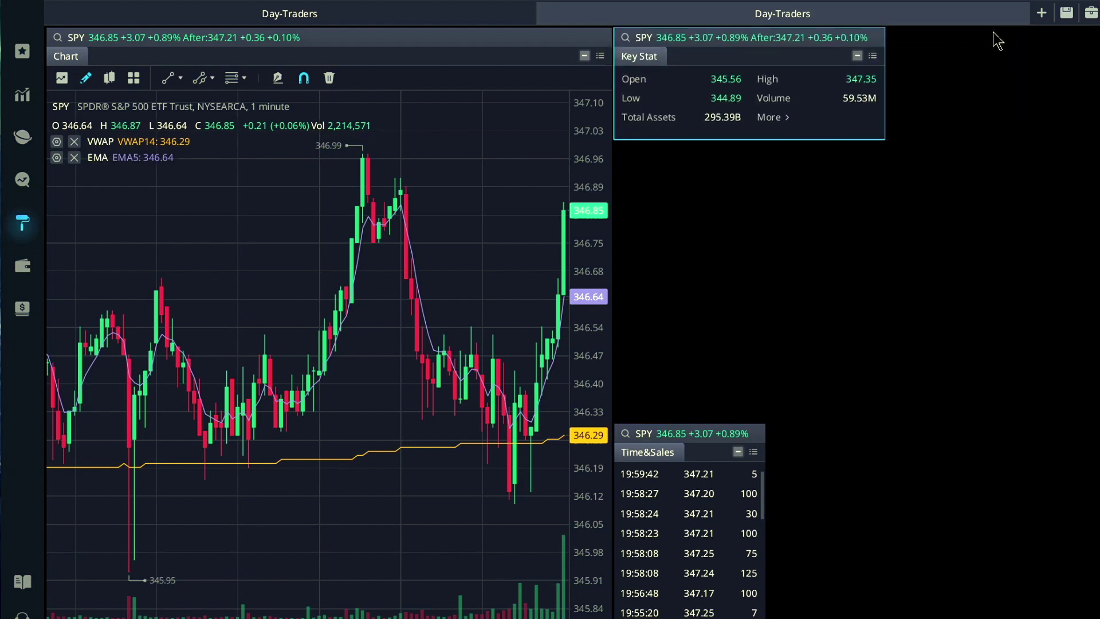
# Step: Add a News widget, shrink it, and dock it directly beneath the Key Statistics widget at the same width
pyautogui.click(1092, 17)
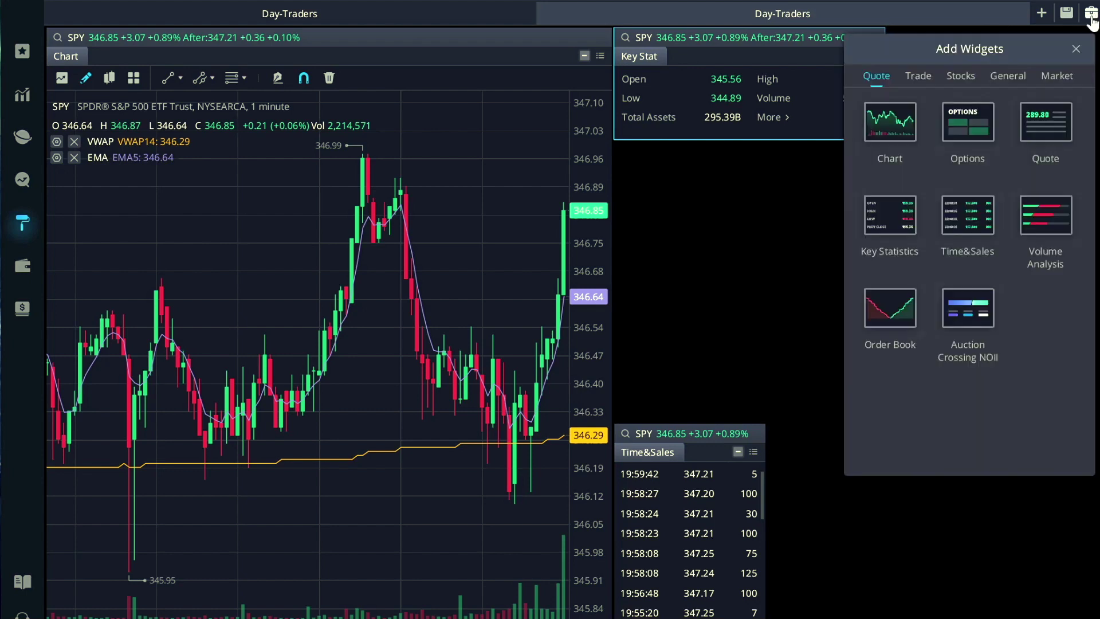
pyautogui.click(917, 80)
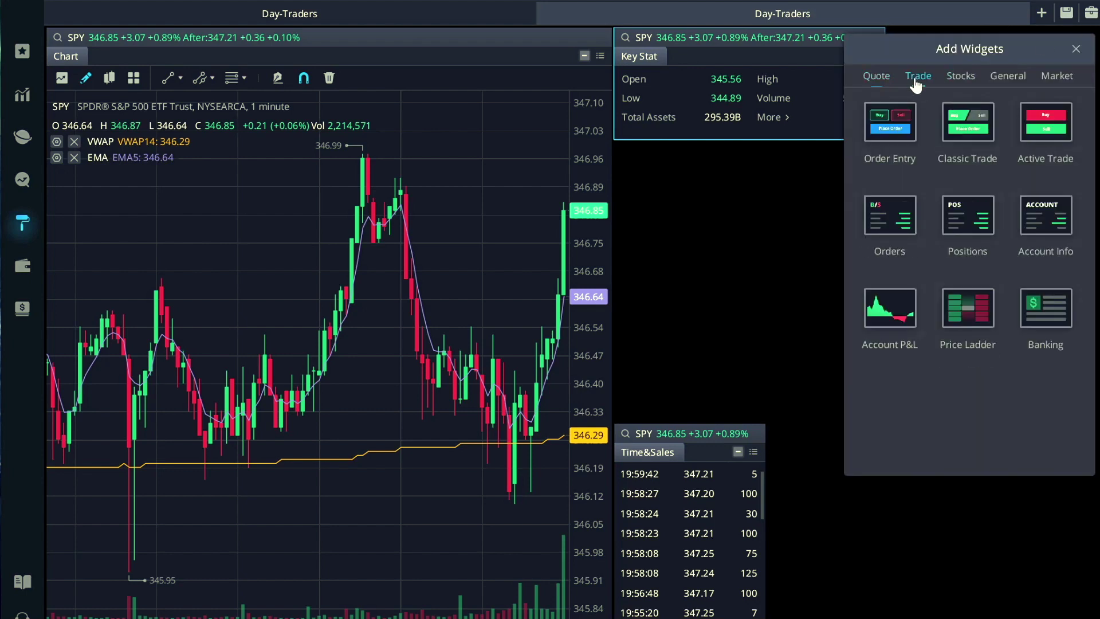
pyautogui.click(961, 77)
pyautogui.click(968, 122)
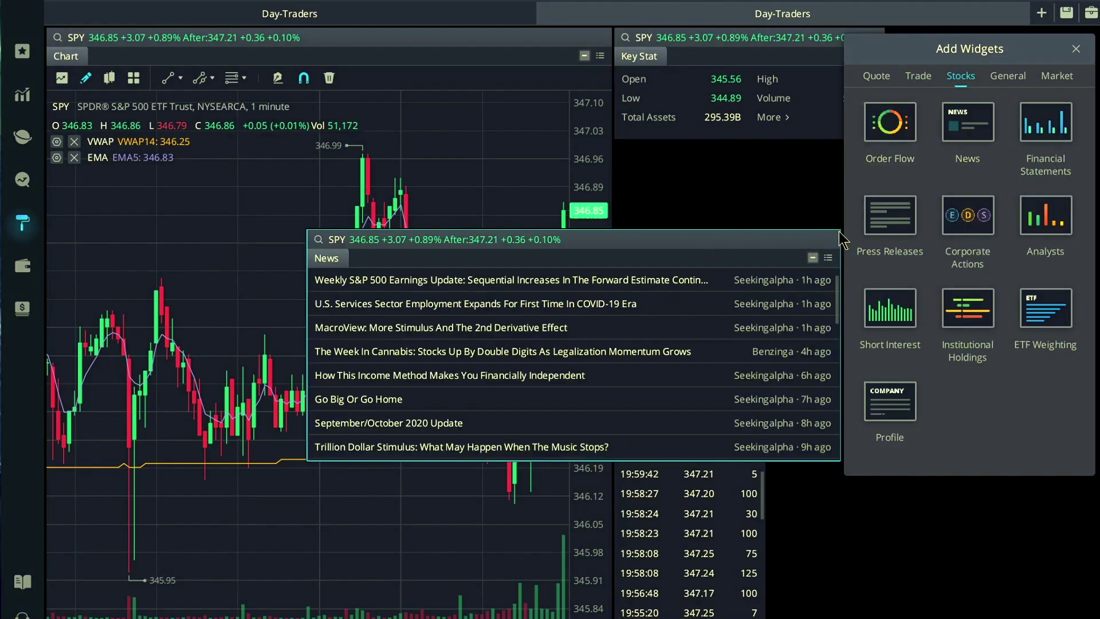
pyautogui.moveTo(840, 228); pyautogui.dragTo(583, 322)
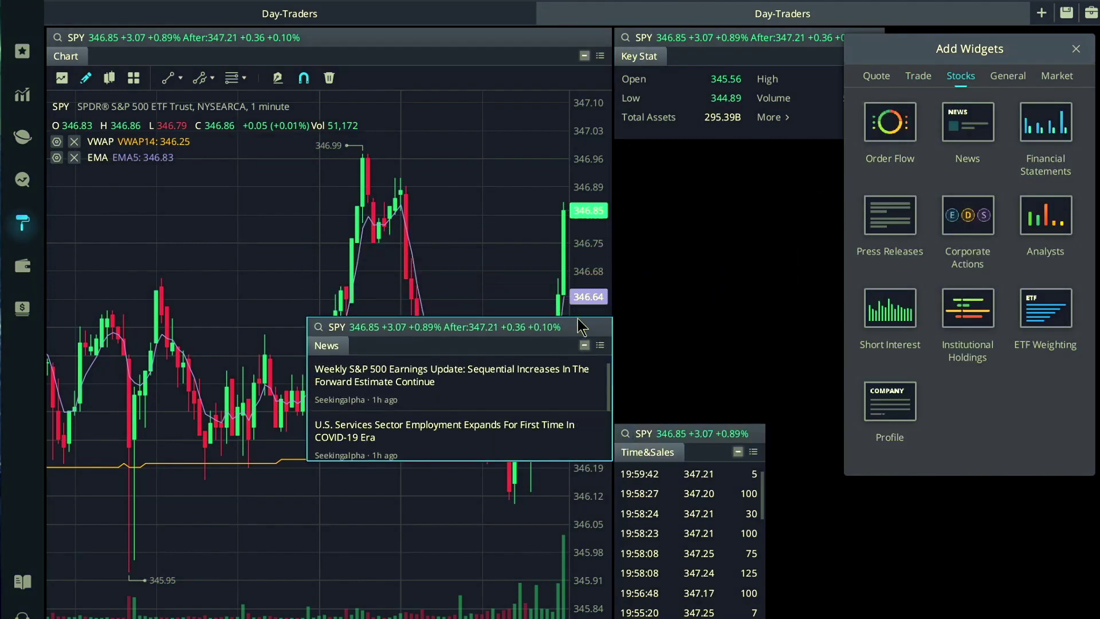
pyautogui.moveTo(737, 266); pyautogui.dragTo(883, 166)
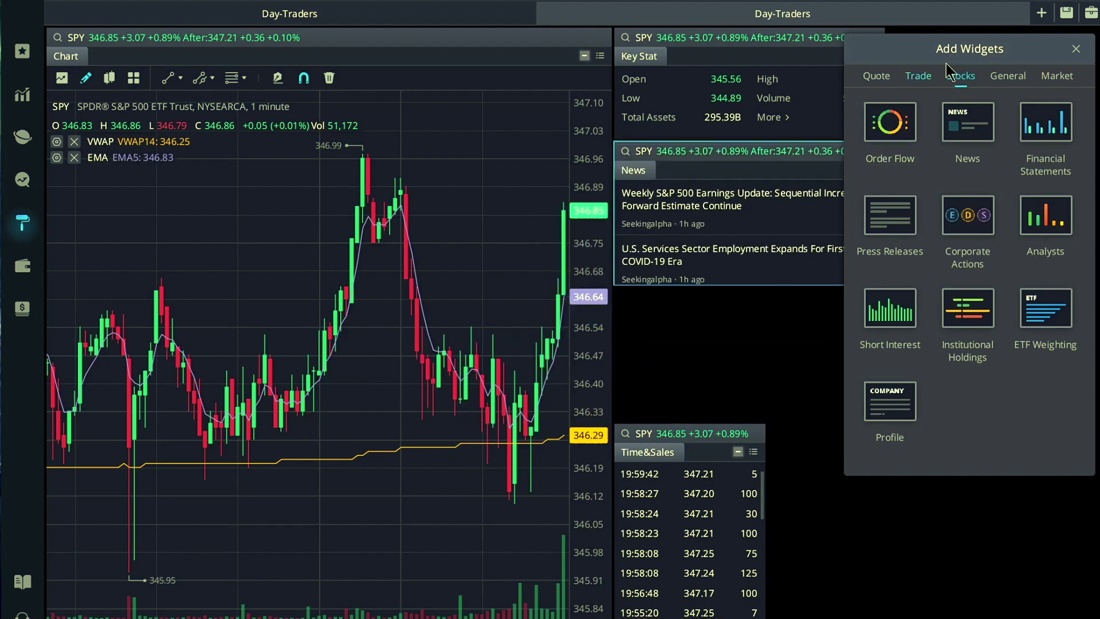
pyautogui.click(816, 121)
# Step: Add an Order Book widget beside Key Statistics and News, and resize it to end level with the News widget
pyautogui.click(877, 76)
pyautogui.click(890, 308)
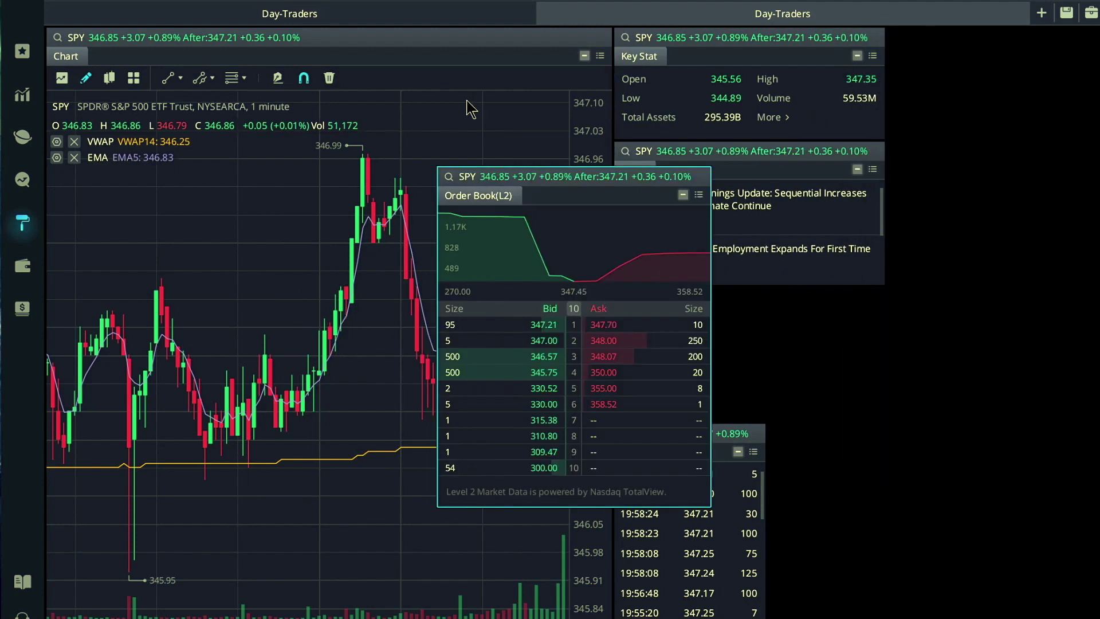
pyautogui.moveTo(616, 197); pyautogui.dragTo(1085, 102)
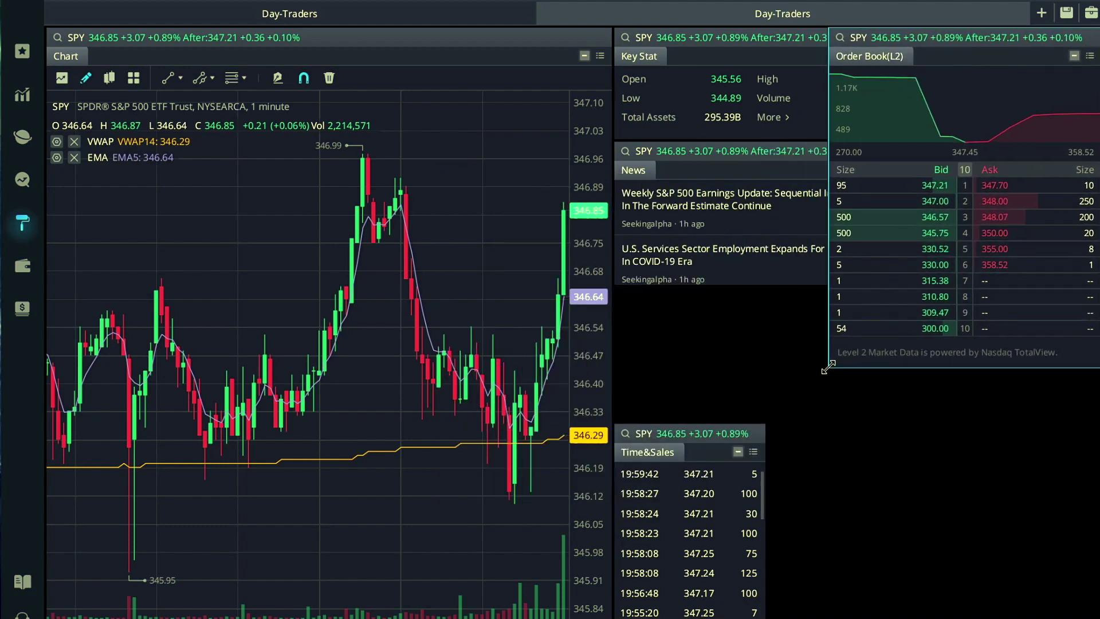
pyautogui.moveTo(828, 367); pyautogui.dragTo(889, 314)
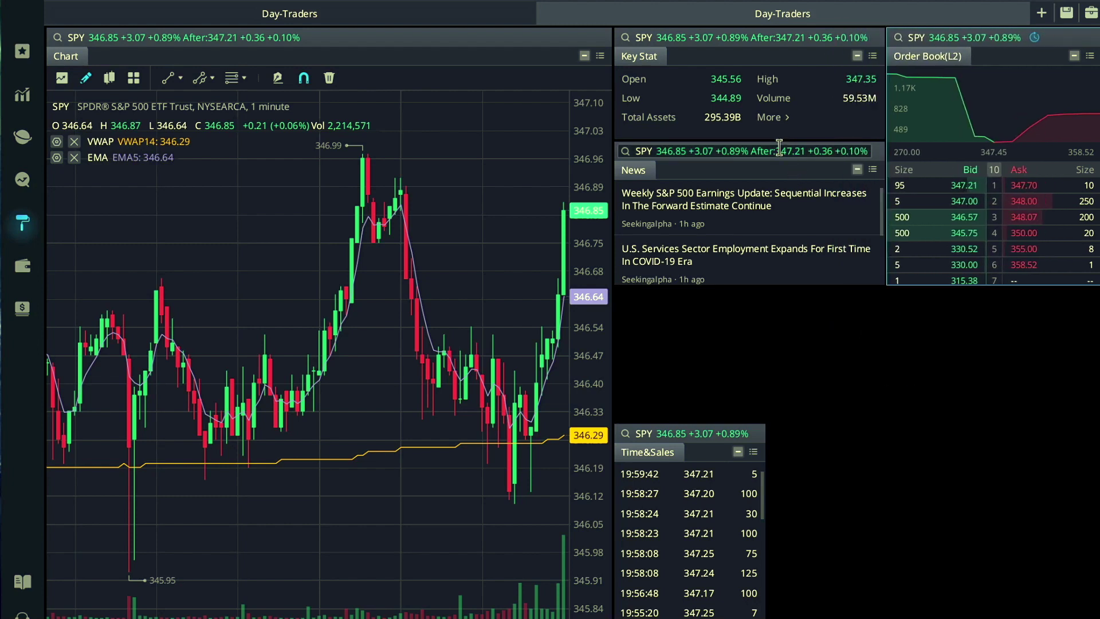
# Step: Clear News and Key Statistics out of the way, dock Order Book beside the chart, and place Time&Sales next to it at matching height
pyautogui.moveTo(880, 156); pyautogui.dragTo(1075, 397)
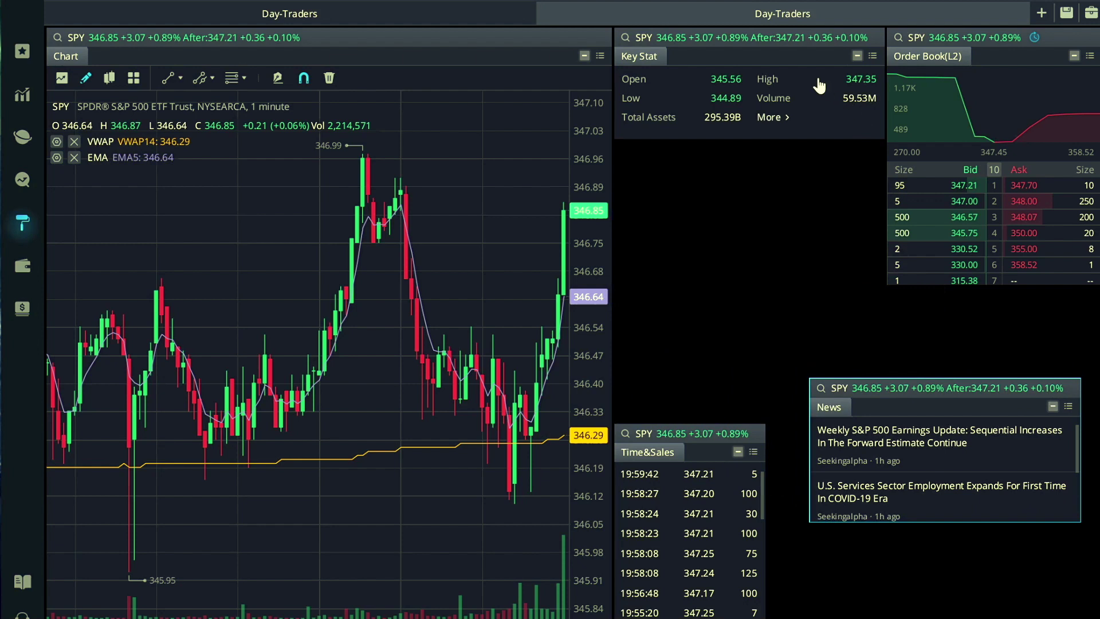
pyautogui.moveTo(869, 40); pyautogui.dragTo(992, 456)
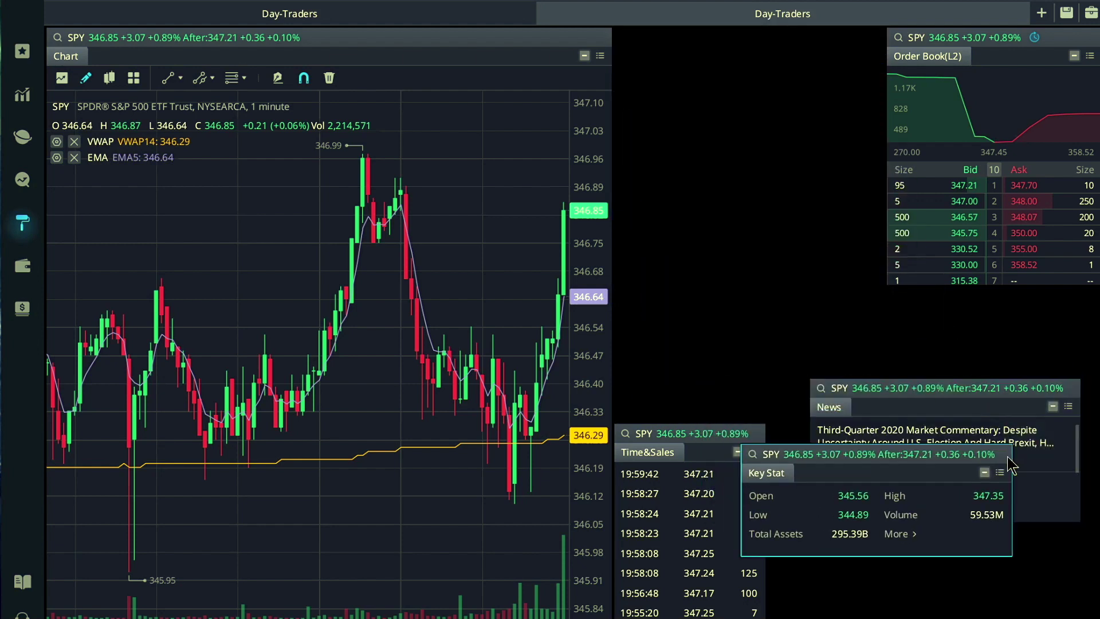
pyautogui.moveTo(1060, 45); pyautogui.dragTo(787, 49)
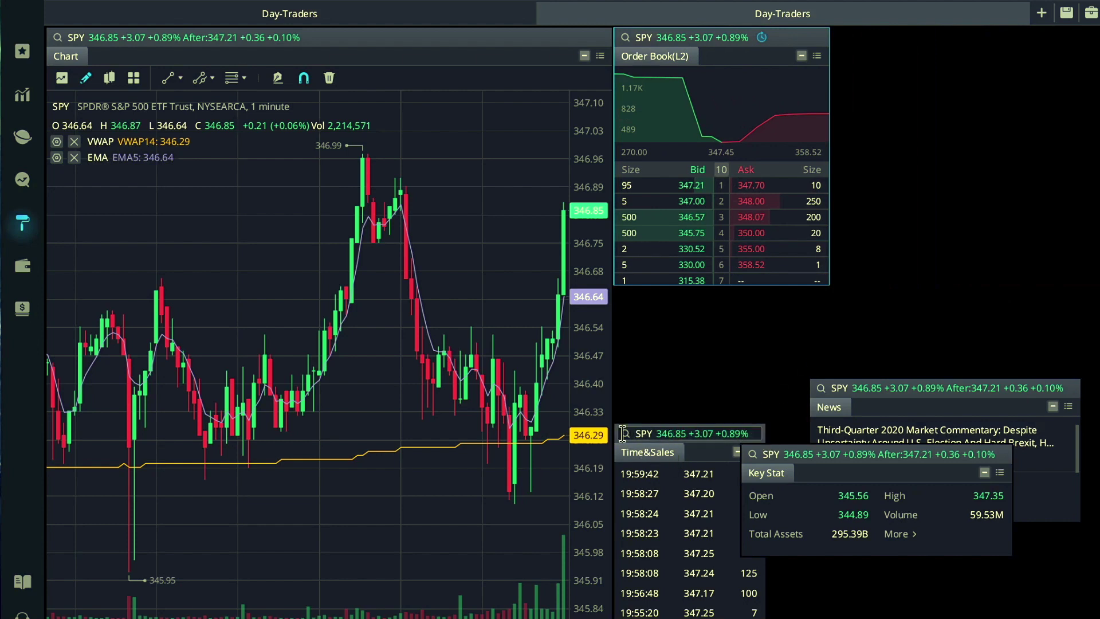
pyautogui.moveTo(619, 435); pyautogui.dragTo(834, 43)
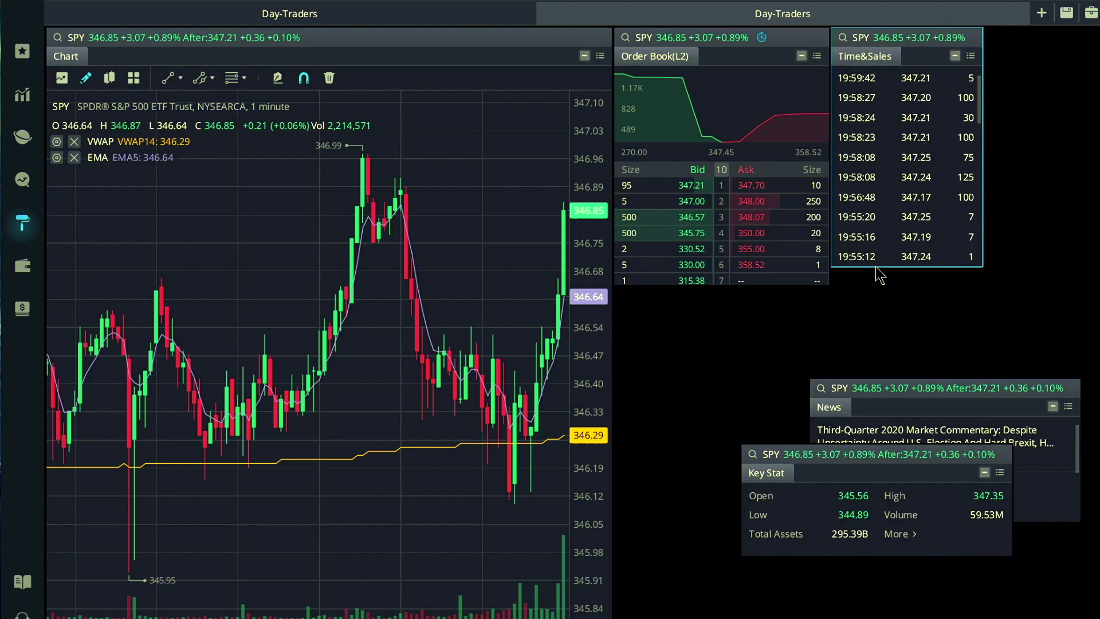
pyautogui.moveTo(875, 267); pyautogui.dragTo(877, 276)
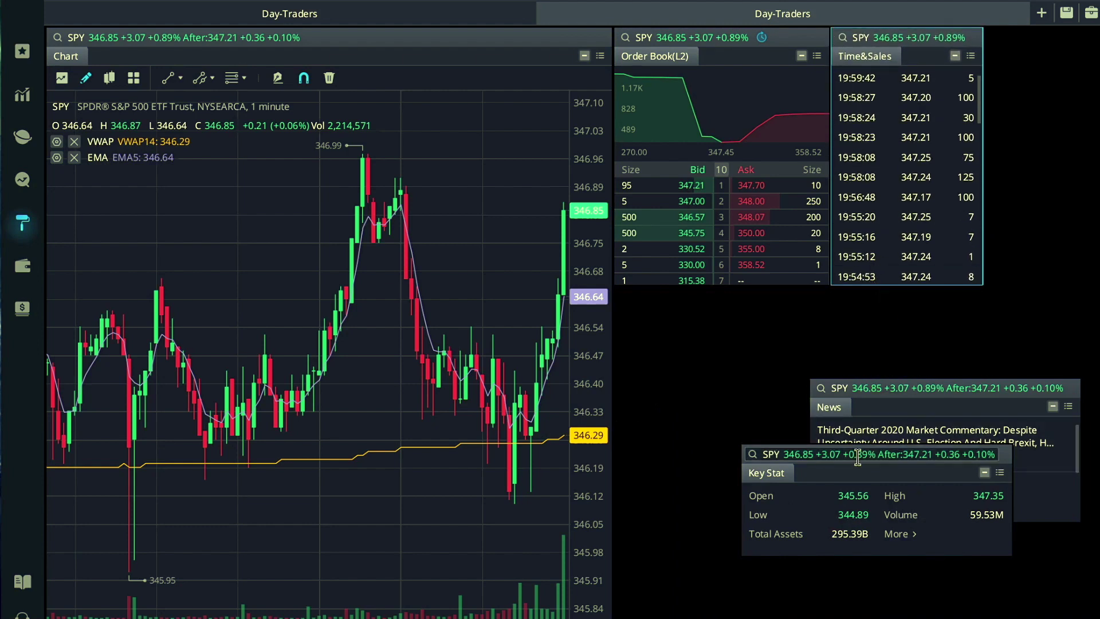
# Step: Remove the Key Statistics widget and dock the News widget beside the lower end of the chart
pyautogui.moveTo(999, 463); pyautogui.dragTo(883, 569)
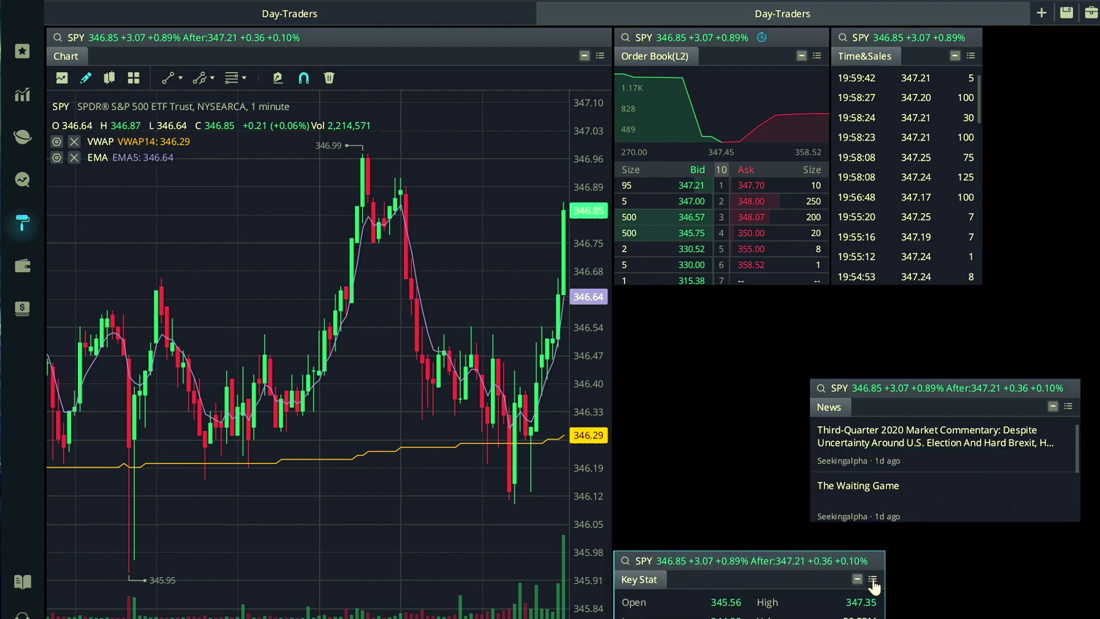
pyautogui.click(873, 579)
pyautogui.click(898, 609)
pyautogui.moveTo(1074, 394); pyautogui.dragTo(866, 527)
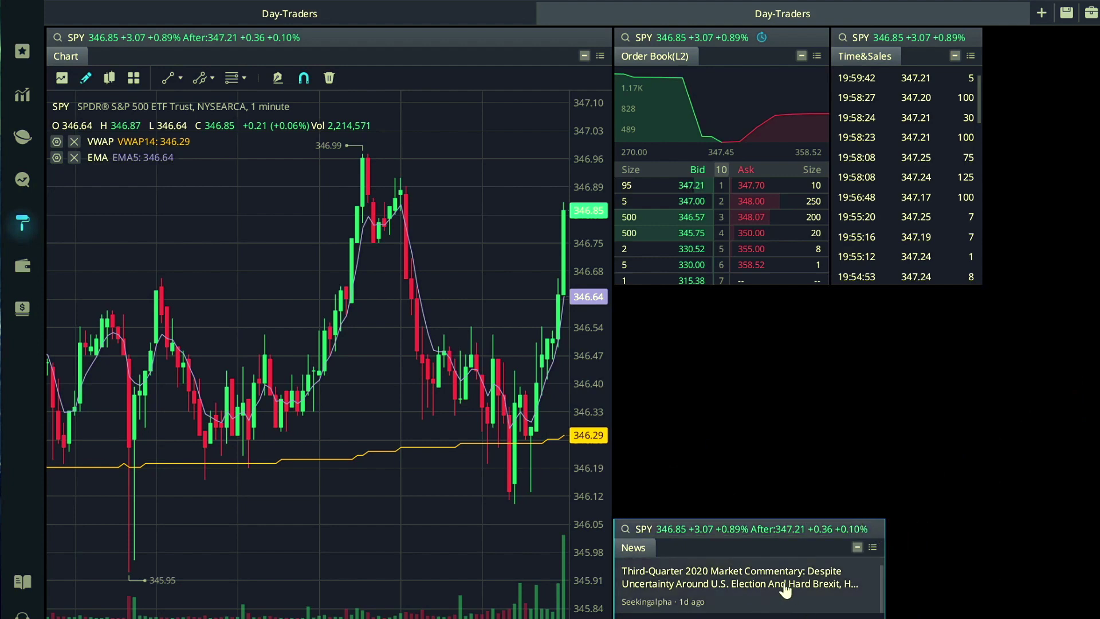
# Step: Add a Positions widget directly above News, reduce its height, and narrow it to the News widget's width
pyautogui.click(1091, 13)
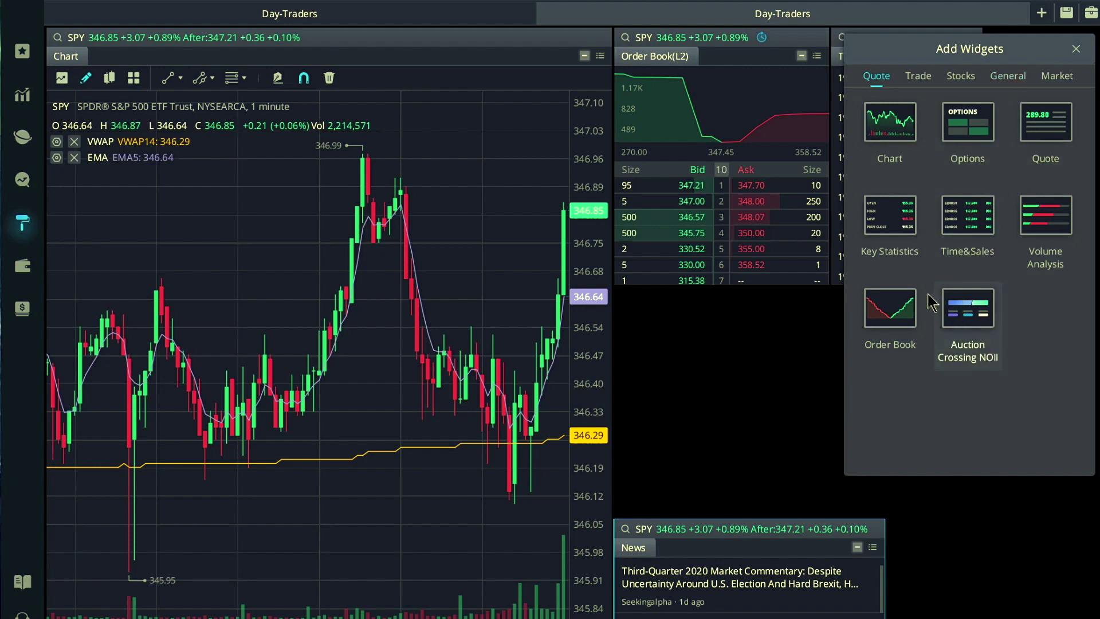
pyautogui.click(918, 76)
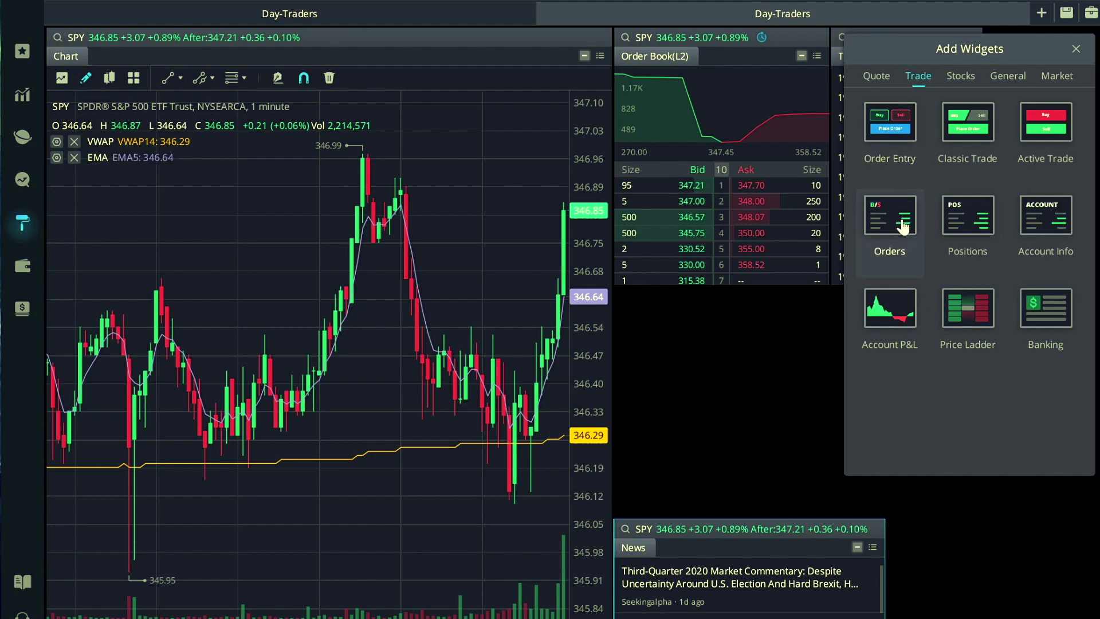
pyautogui.moveTo(960, 229); pyautogui.dragTo(914, 324)
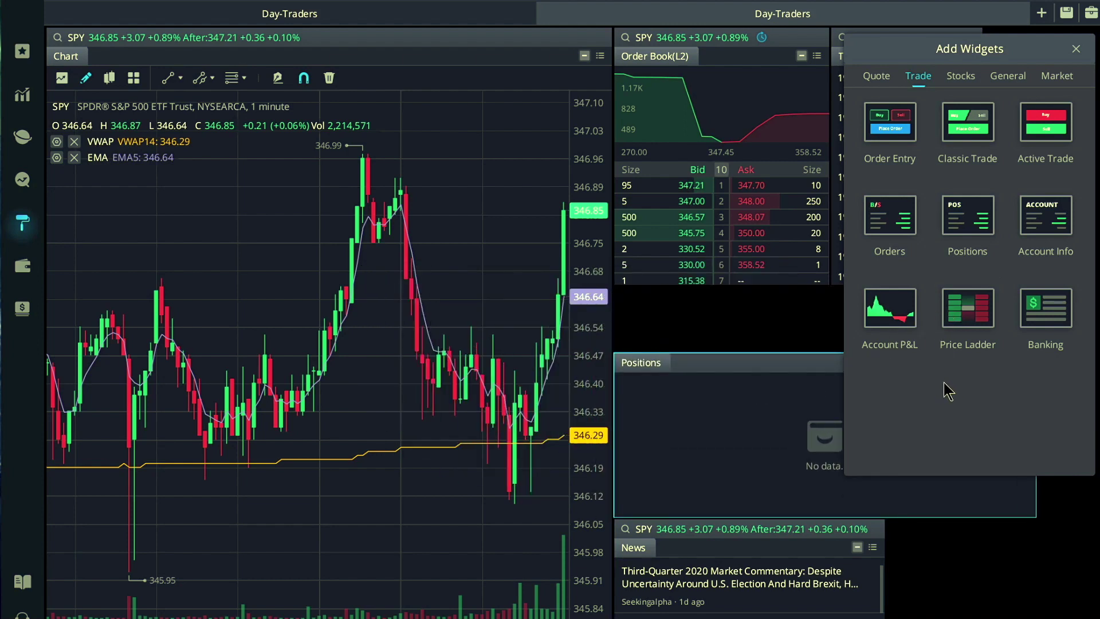
pyautogui.moveTo(815, 353); pyautogui.dragTo(815, 382)
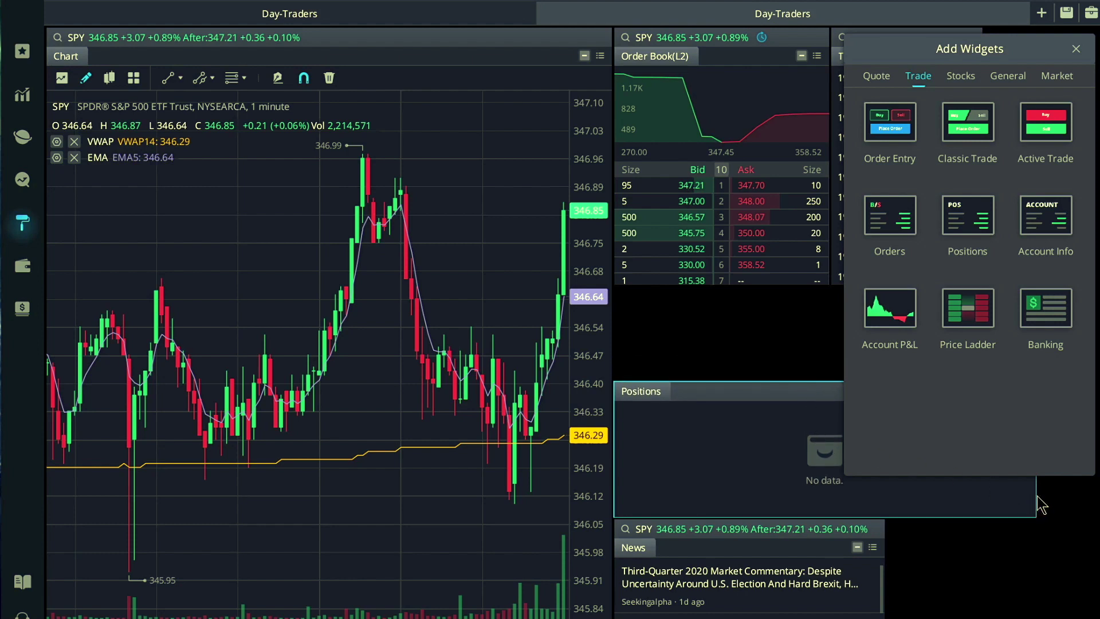
pyautogui.moveTo(1036, 496); pyautogui.dragTo(883, 484)
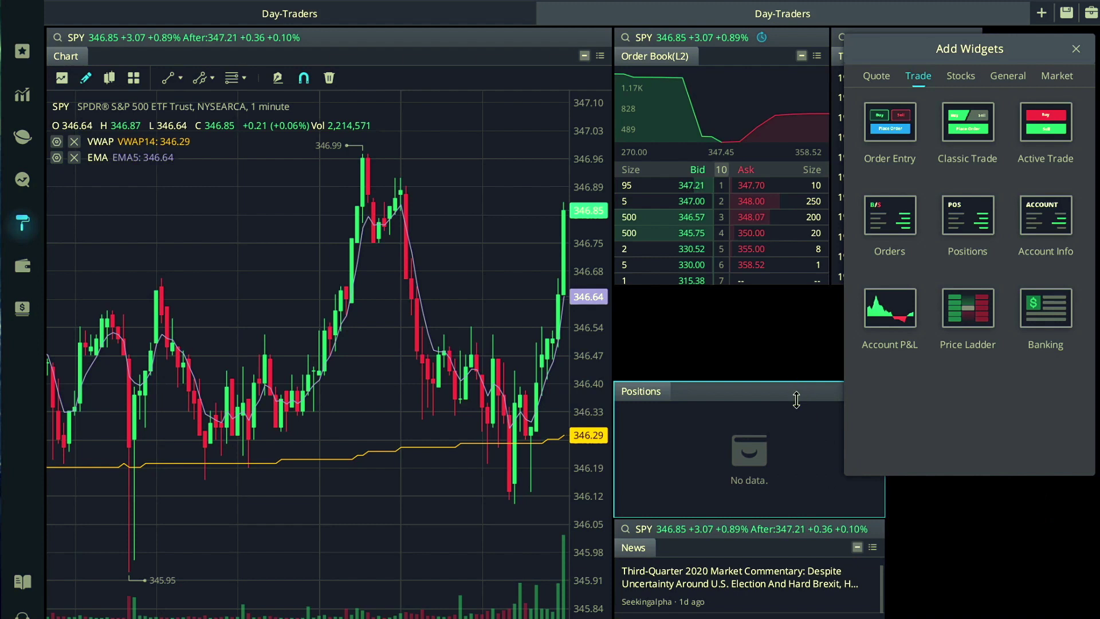
# Step: Add the Order Entry and Classic Trade widgets from the trade widgets, and clear Order Entry out of the way
pyautogui.moveTo(1016, 57); pyautogui.dragTo(442, 75)
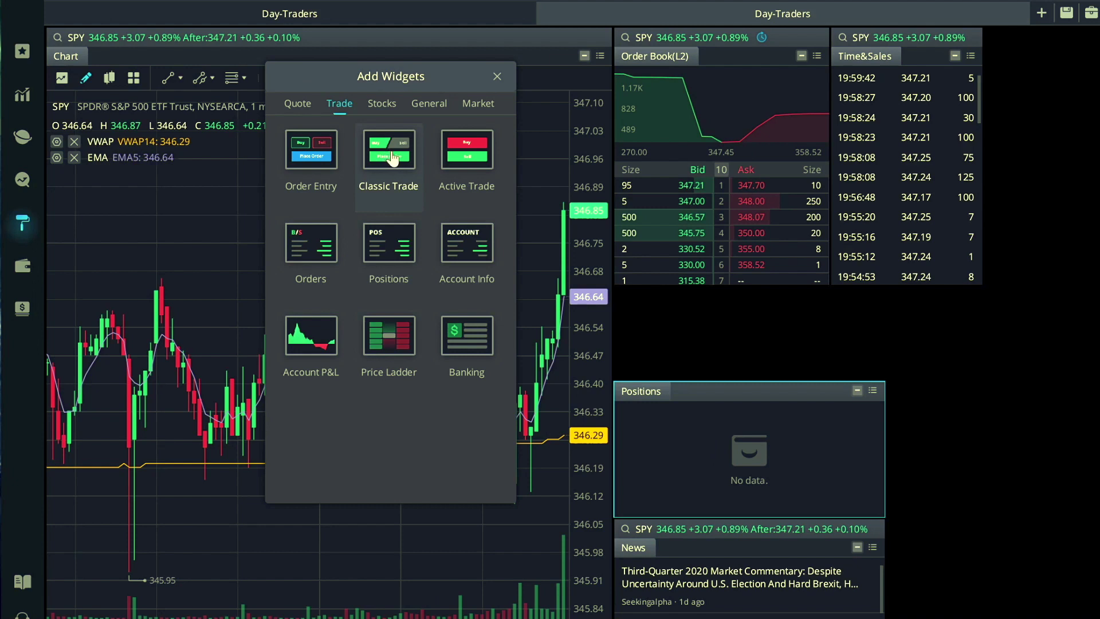
pyautogui.click(341, 162)
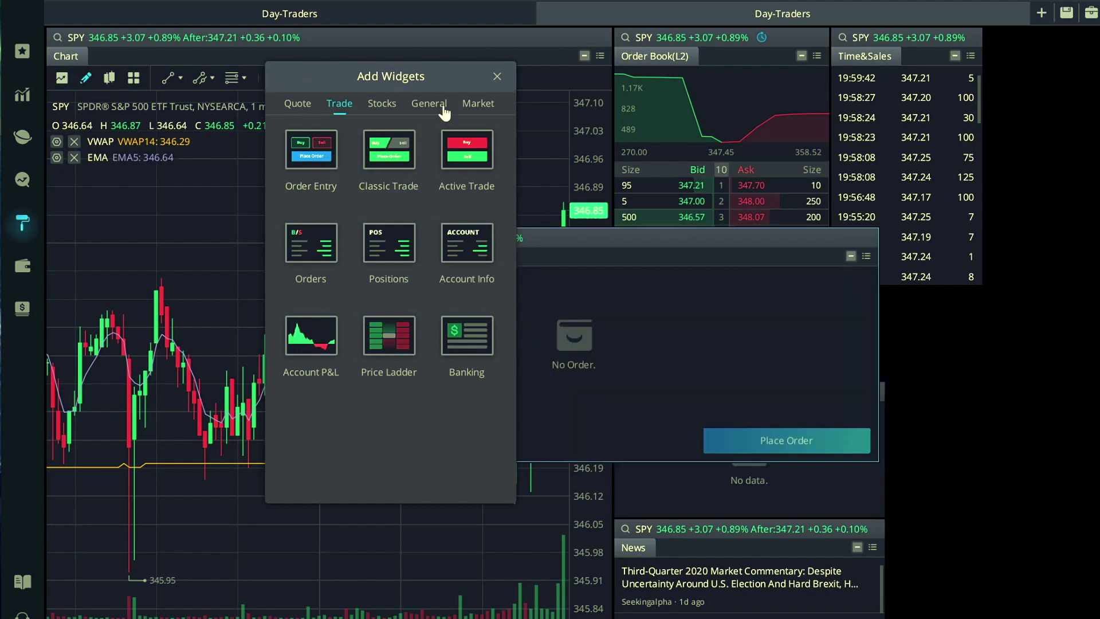
pyautogui.click(399, 156)
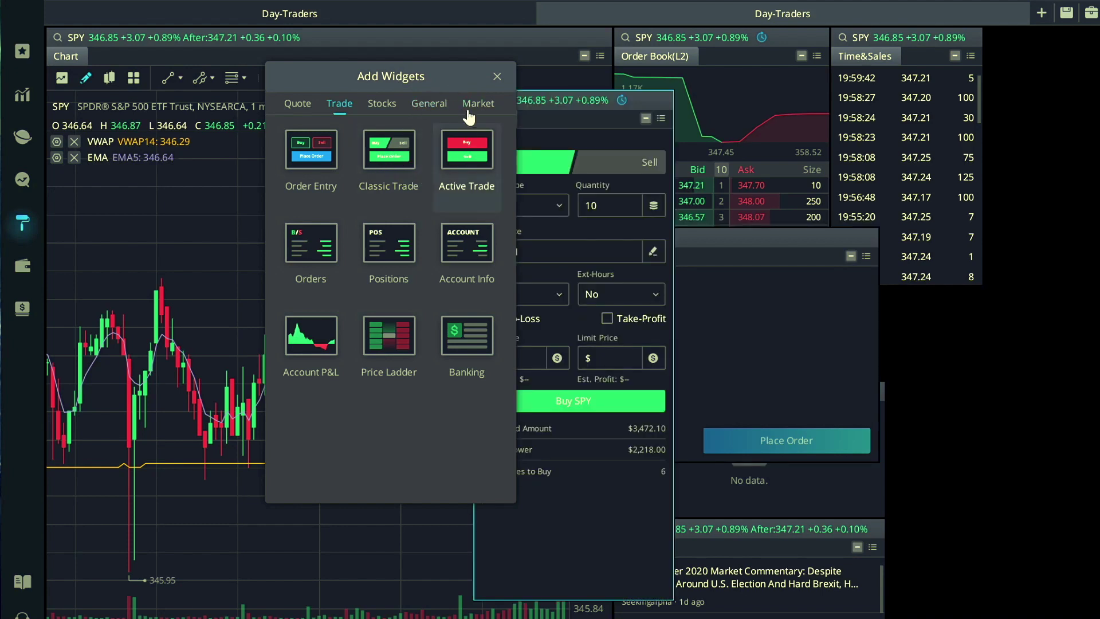
pyautogui.moveTo(818, 246); pyautogui.dragTo(1089, 270)
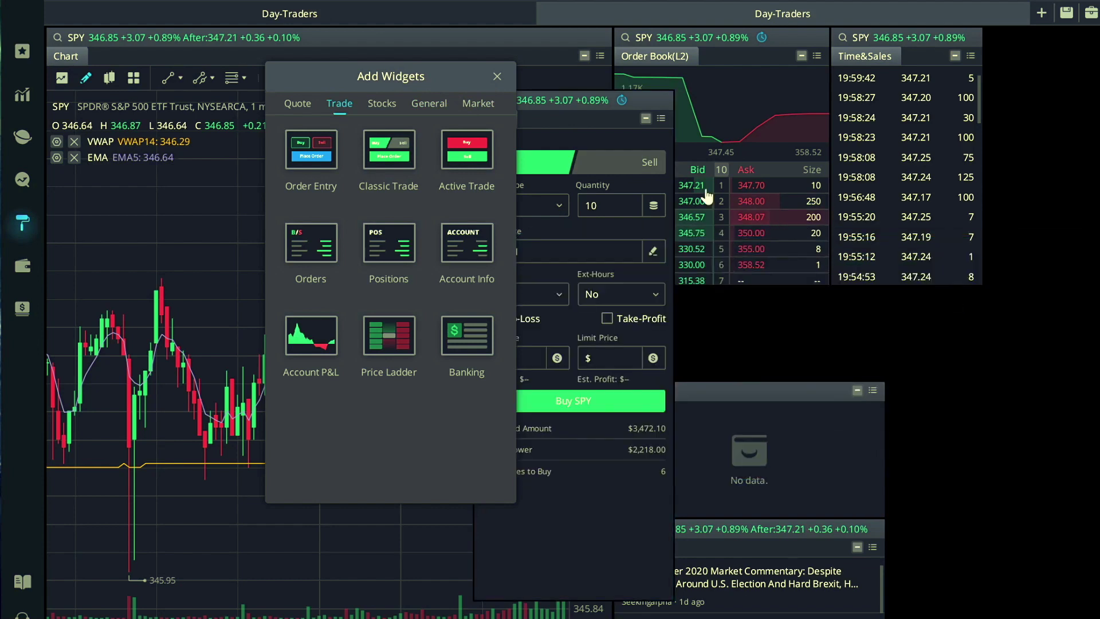
# Step: Dock the Classic Trade widget beside Time&Sales, level with its upper edge, and dismiss the widget picker
pyautogui.moveTo(664, 109); pyautogui.dragTo(1071, 157)
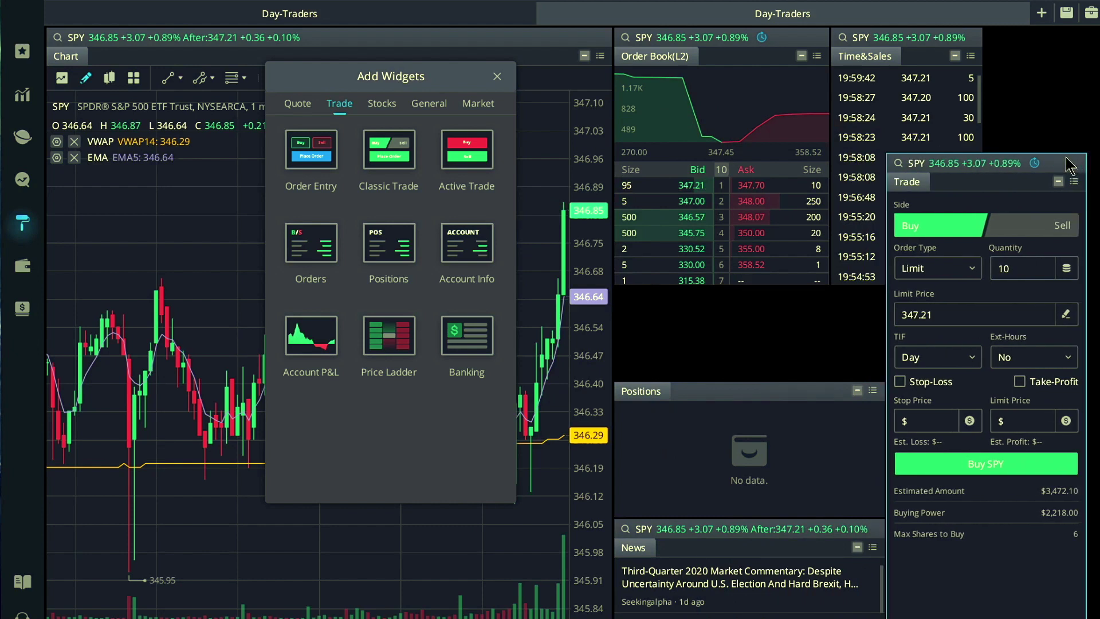
pyautogui.click(497, 77)
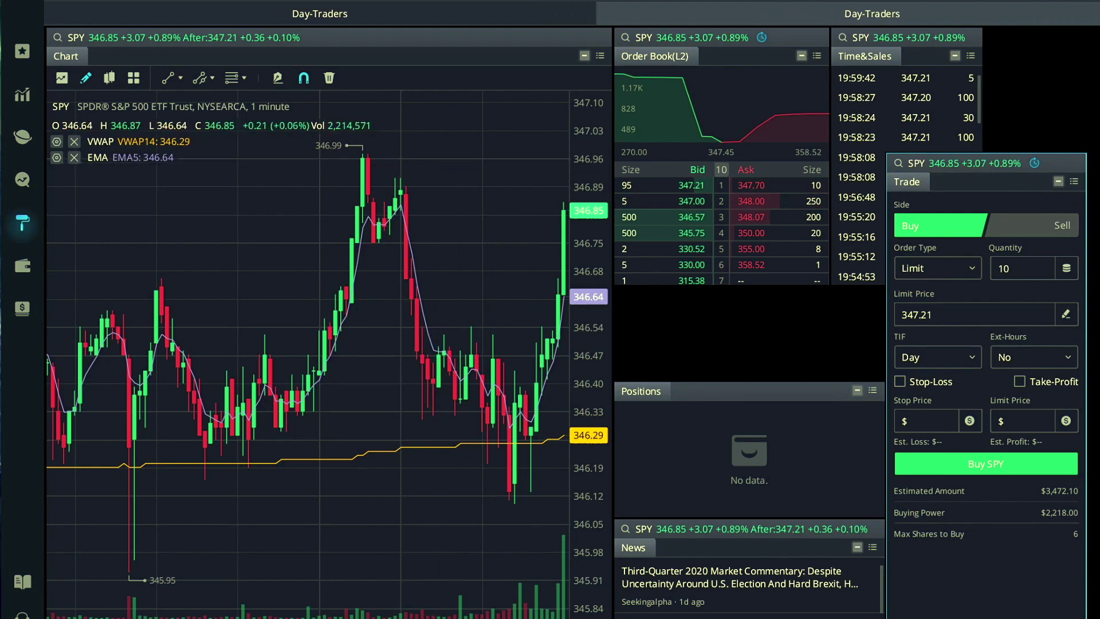
pyautogui.moveTo(1041, 166)
pyautogui.moveTo(1042, 166); pyautogui.dragTo(1097, 40)
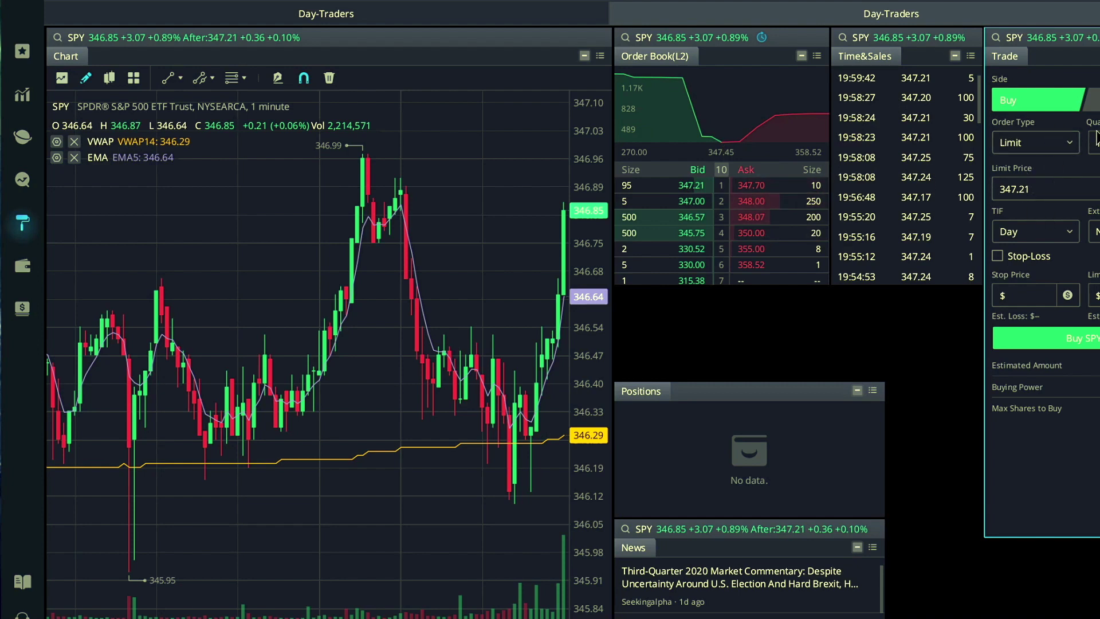
# Step: Enlarge the Positions widget up to the Order Book, and widen both Positions and News to meet the Trade widget
pyautogui.click(788, 385)
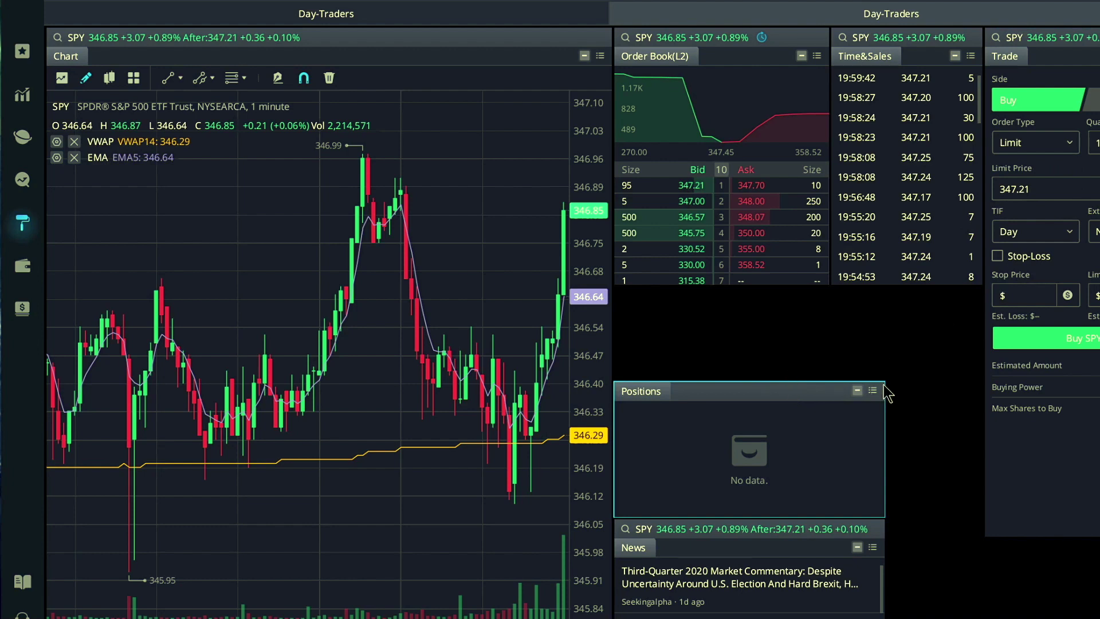
pyautogui.moveTo(886, 381); pyautogui.dragTo(983, 288)
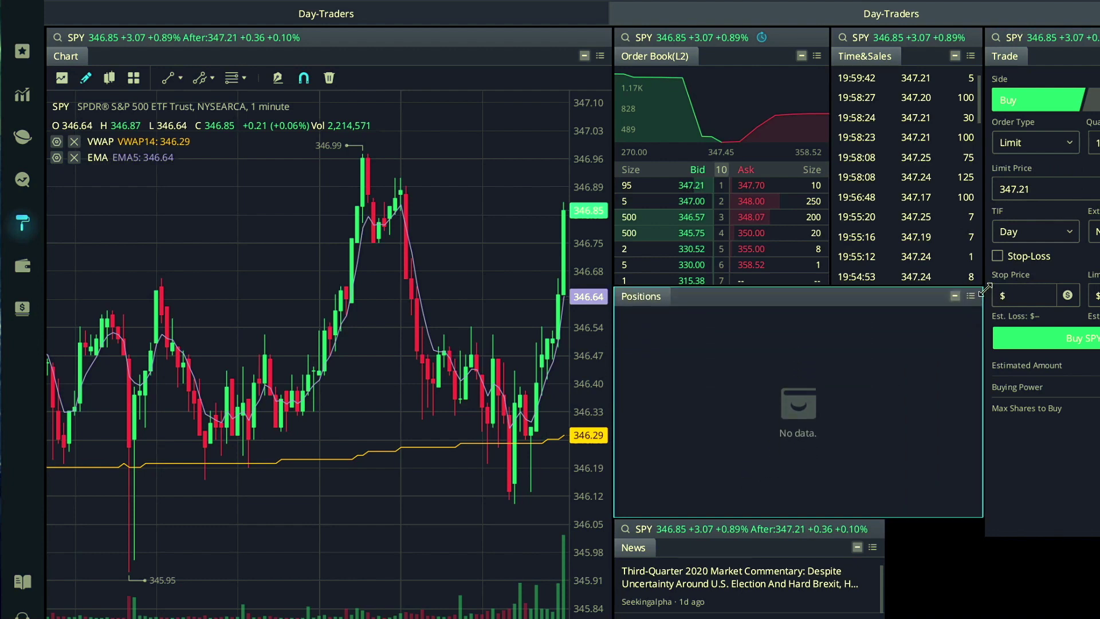
pyautogui.moveTo(885, 541); pyautogui.dragTo(984, 530)
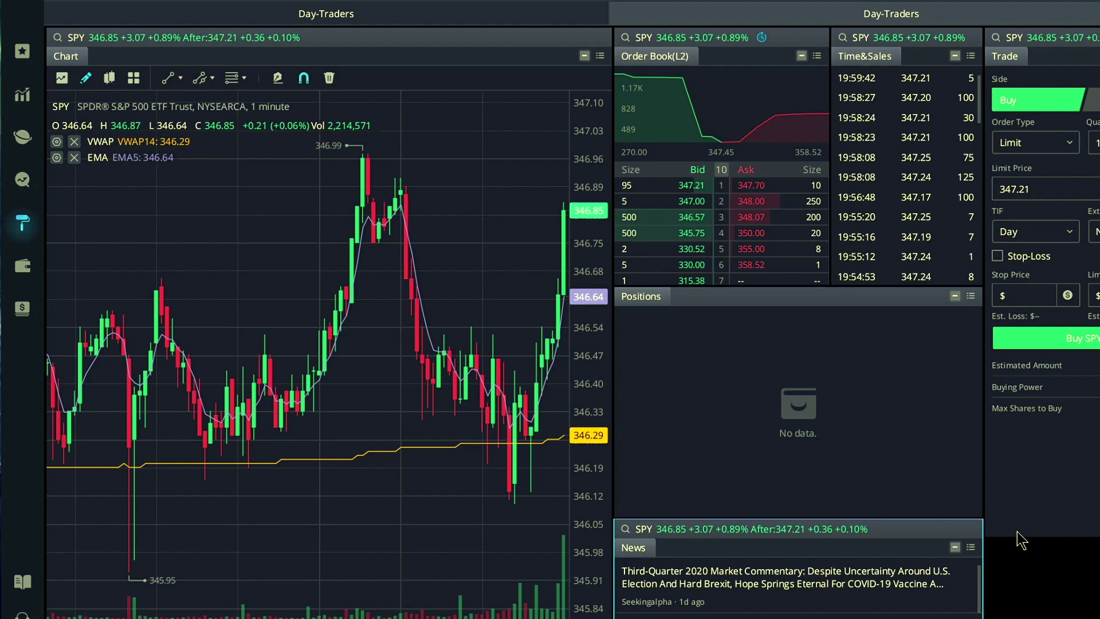
# Step: Open the Day-Traders paper trading workspace
pyautogui.click(22, 318)
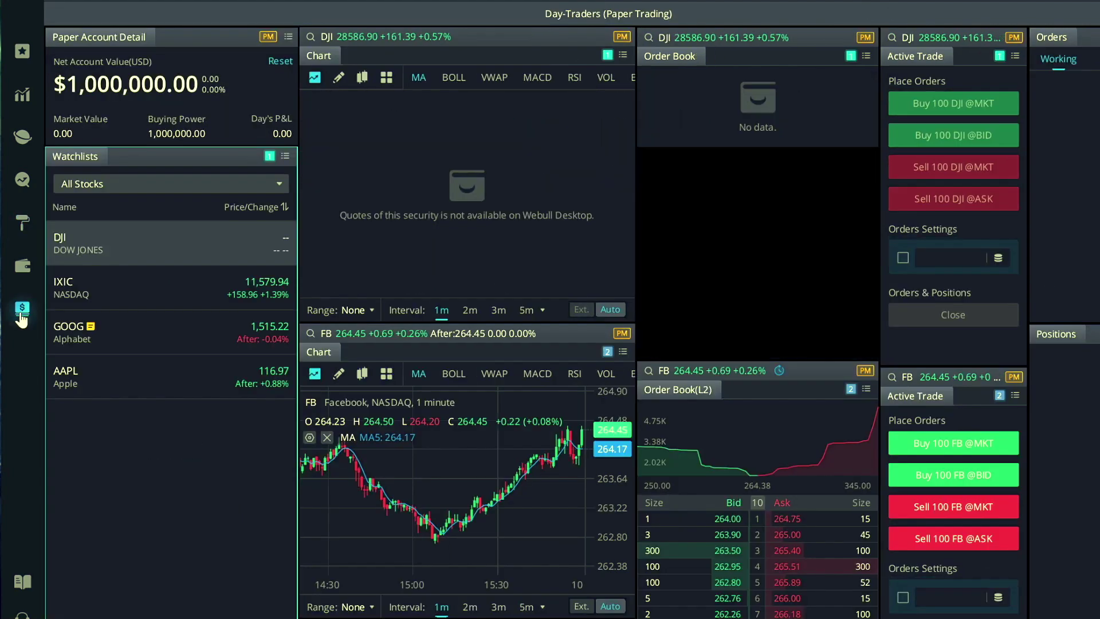